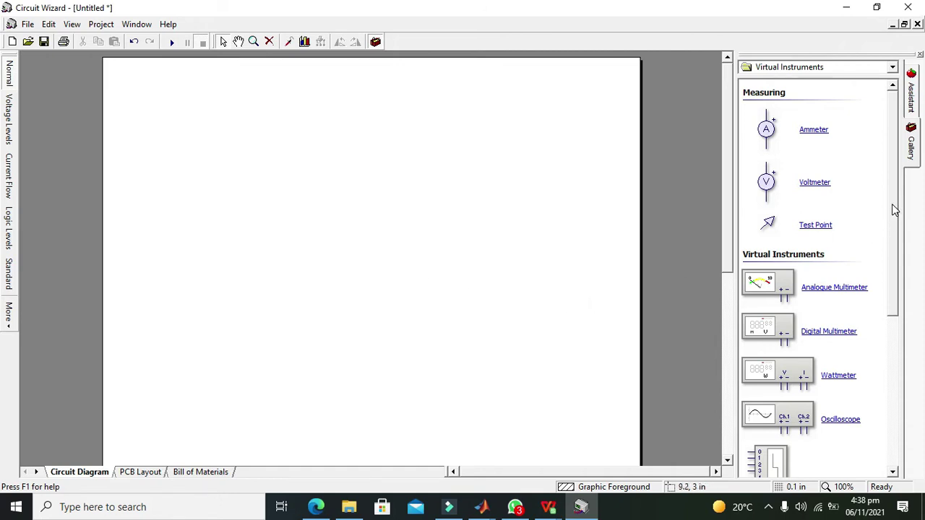
- Place a 9V battery, B1, from the Power Supplies gallery on the left of the diagram
{"action": "left_click", "coordinate": [810, 67]}
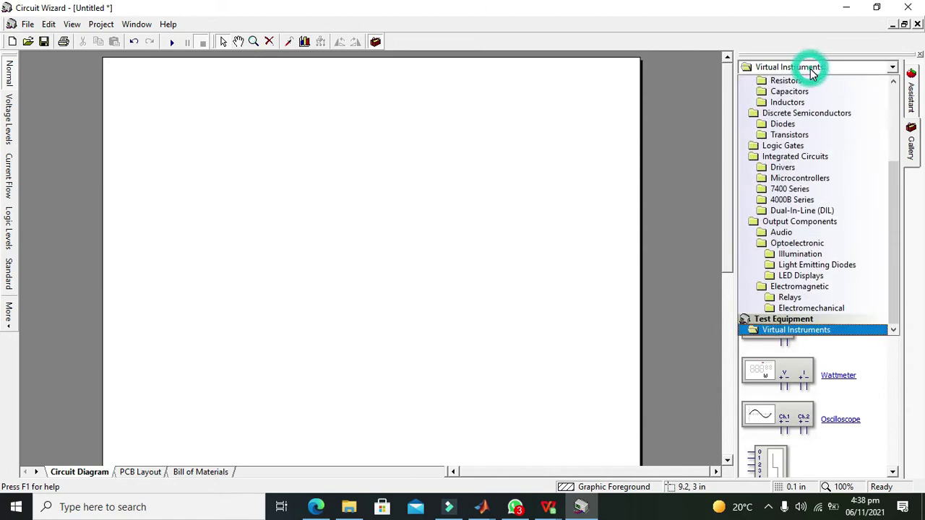
{"action": "scroll", "coordinate": [896, 108], "scroll_direction": "up", "scroll_amount": 4}
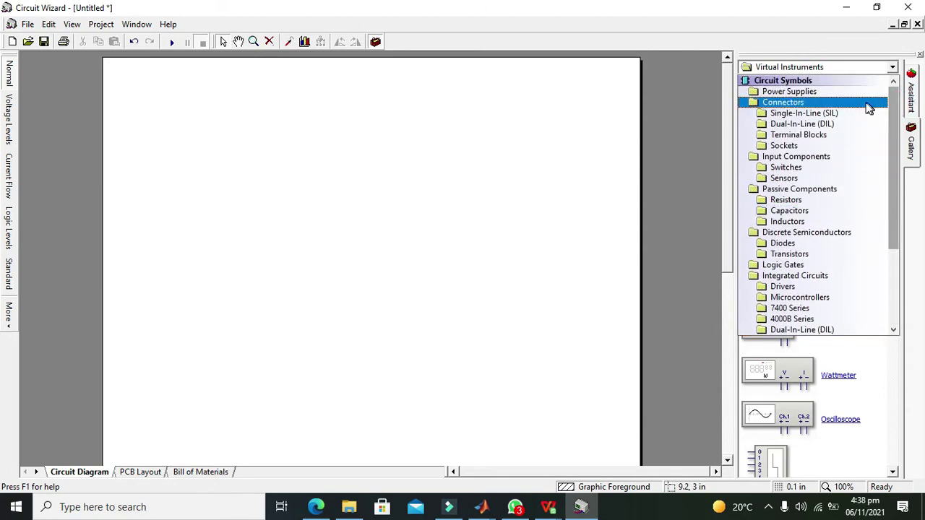
{"action": "left_click", "coordinate": [838, 96]}
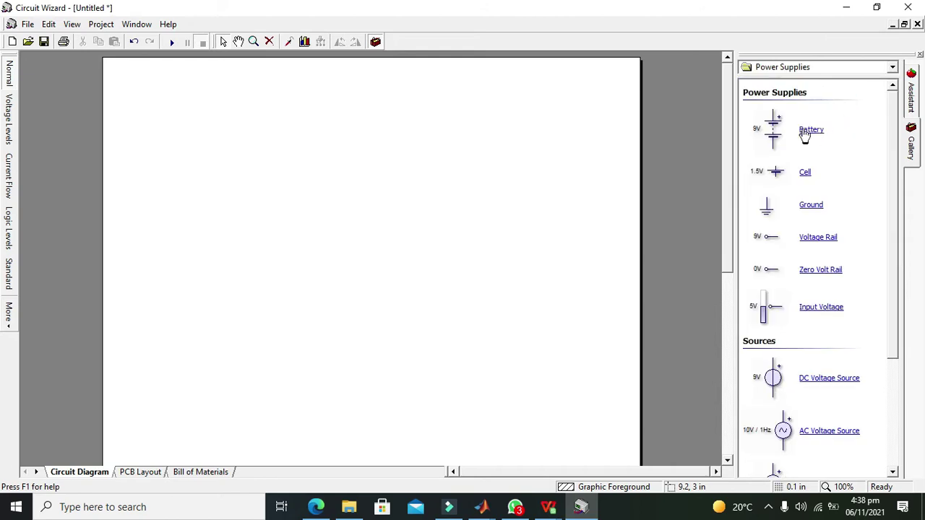
{"action": "left_click_drag", "start_coordinate": [774, 134], "coordinate": [206, 248]}
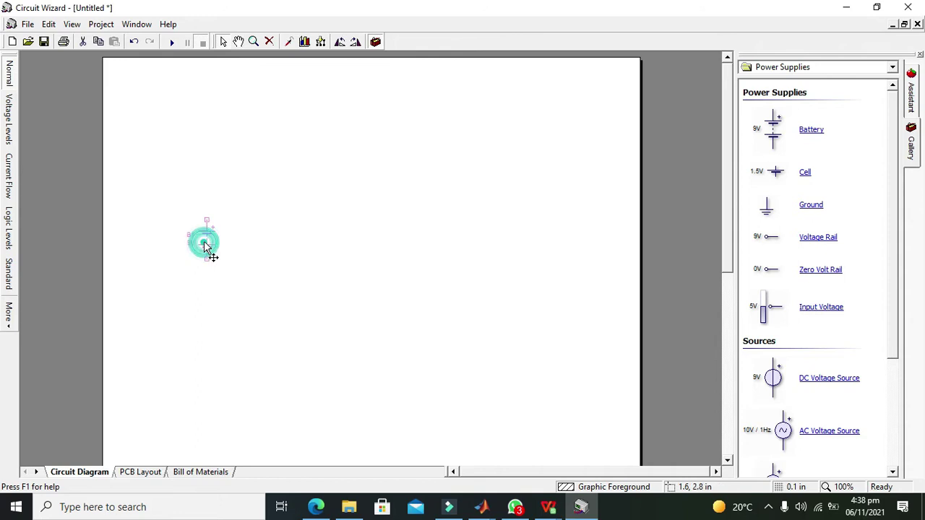
{"action": "left_click", "coordinate": [378, 229]}
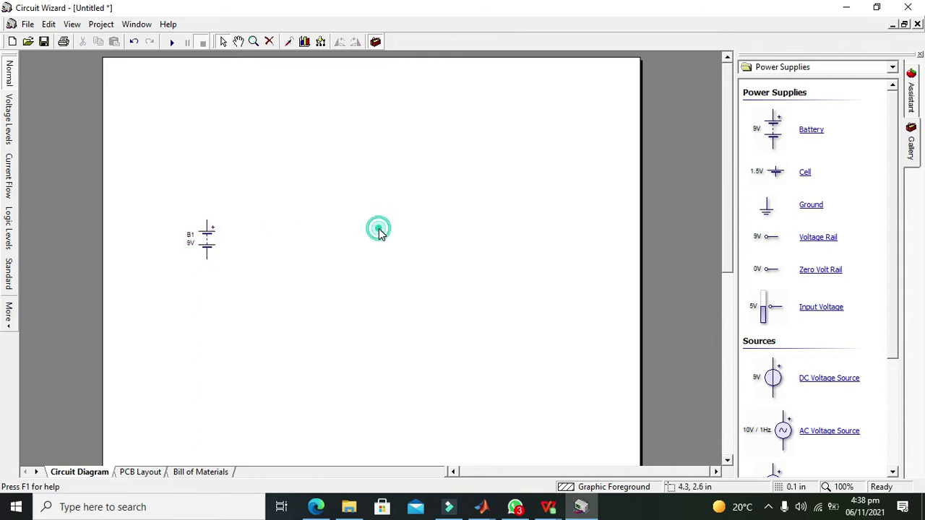
- Place a 100K potentiometer, VR1, from the Resistors gallery just right of battery B1
{"action": "left_click", "coordinate": [814, 71]}
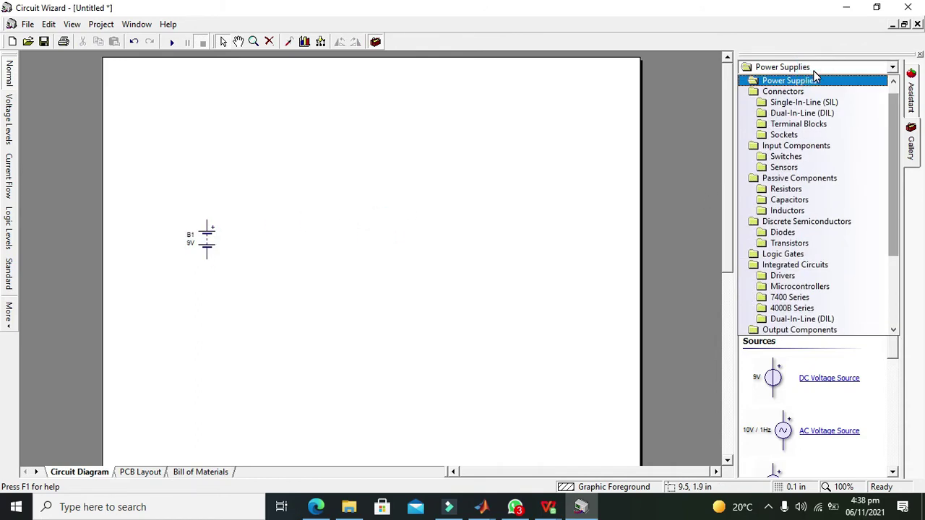
{"action": "left_click", "coordinate": [809, 188]}
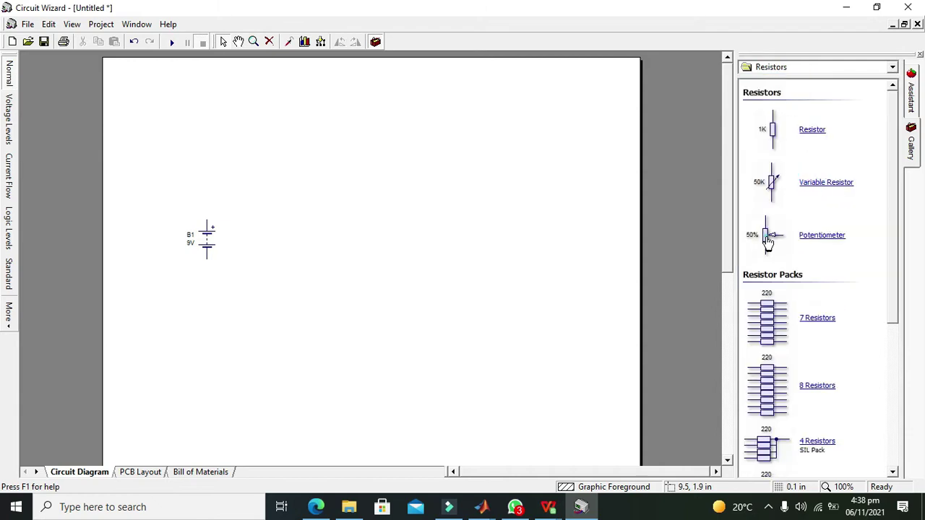
{"action": "left_click_drag", "start_coordinate": [768, 243], "coordinate": [285, 238]}
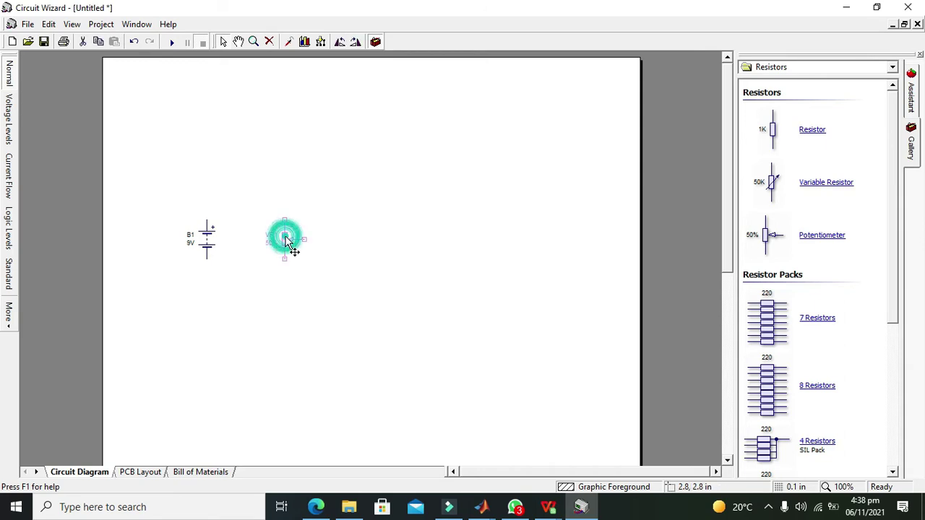
{"action": "left_click", "coordinate": [337, 253]}
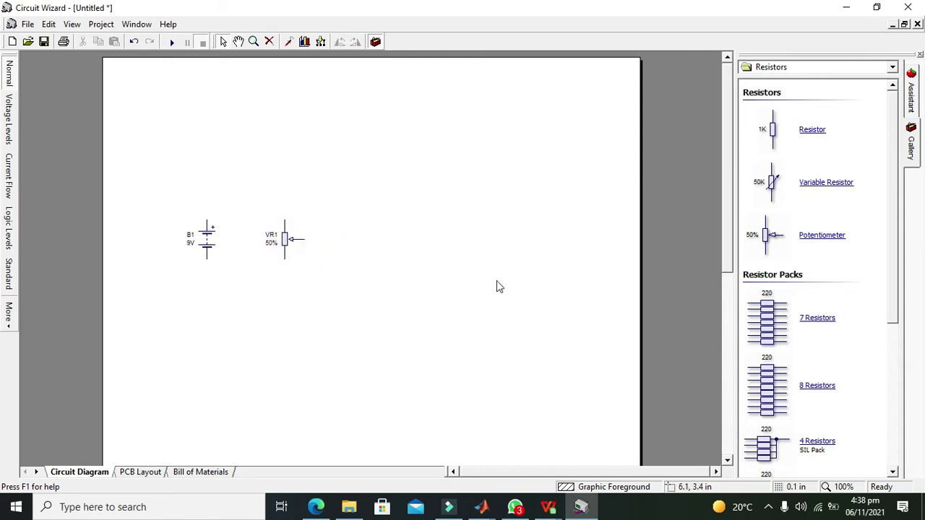
{"action": "left_click_drag", "start_coordinate": [891, 195], "coordinate": [908, 181]}
{"action": "left_click", "coordinate": [288, 244]}
- Wire potentiometer VR1's top pin to battery B1's positive terminal
{"action": "left_click", "coordinate": [289, 245]}
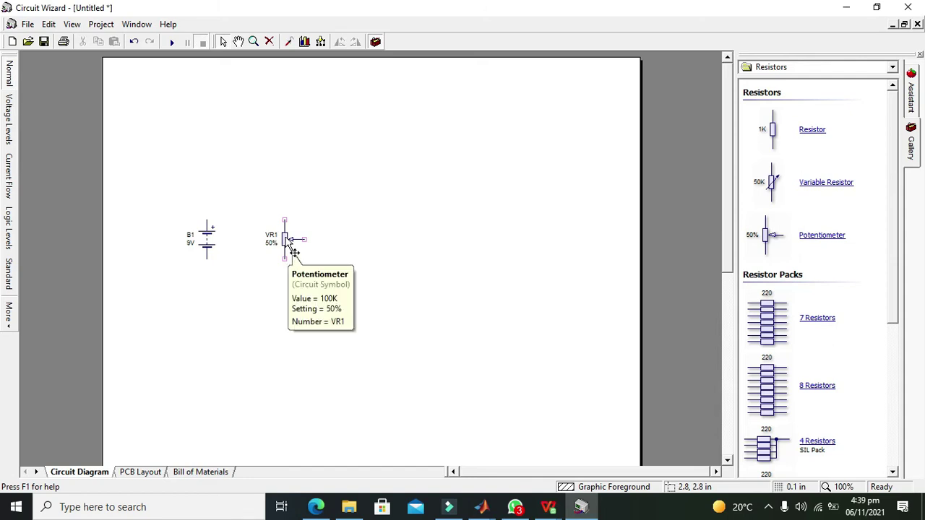
{"action": "mouse_move", "coordinate": [285, 220]}
{"action": "left_mouse_down"}
{"action": "mouse_move", "coordinate": [285, 175]}
{"action": "mouse_move", "coordinate": [232, 117]}
{"action": "mouse_move", "coordinate": [212, 130]}
{"action": "mouse_move", "coordinate": [207, 220]}
{"action": "left_mouse_up"}
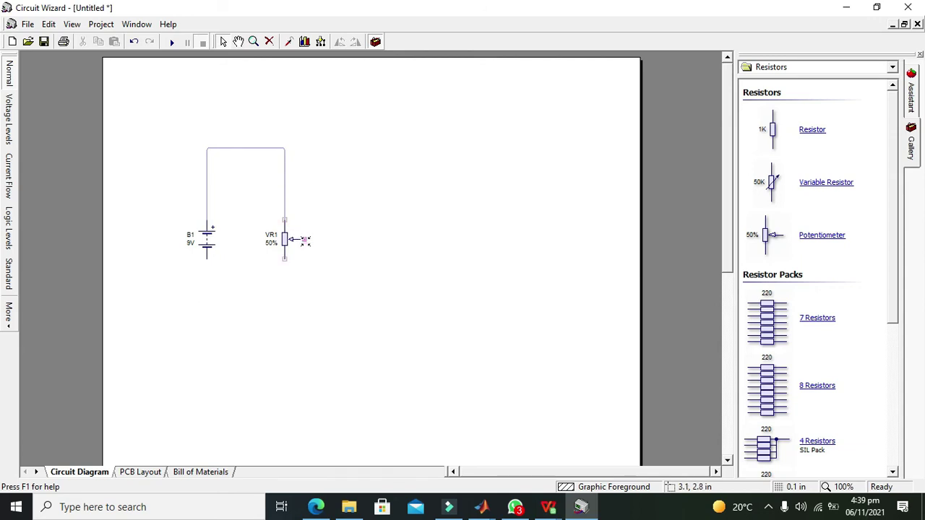
- Place filament lamp LA1 below VR1 and wire its bottom pin to B1's negative terminal
{"action": "left_click", "coordinate": [824, 66]}
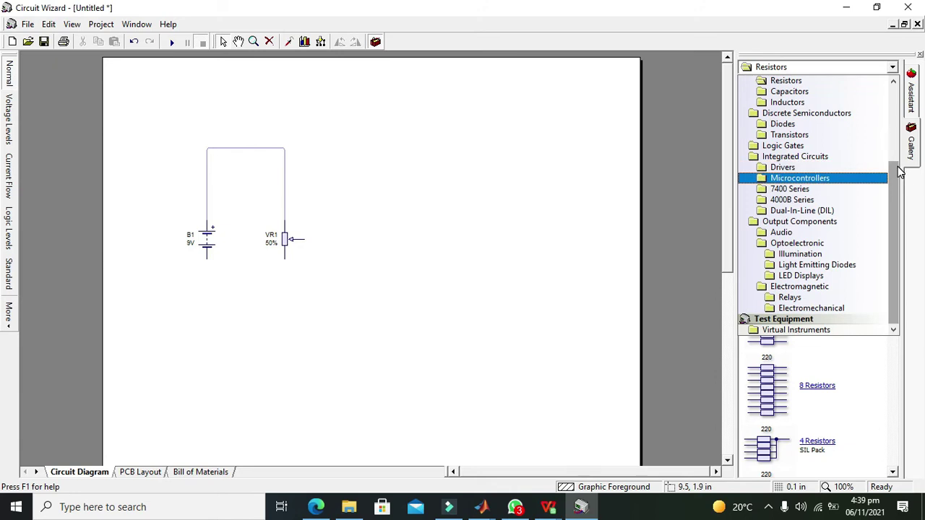
{"action": "left_click_drag", "start_coordinate": [894, 172], "coordinate": [896, 94]}
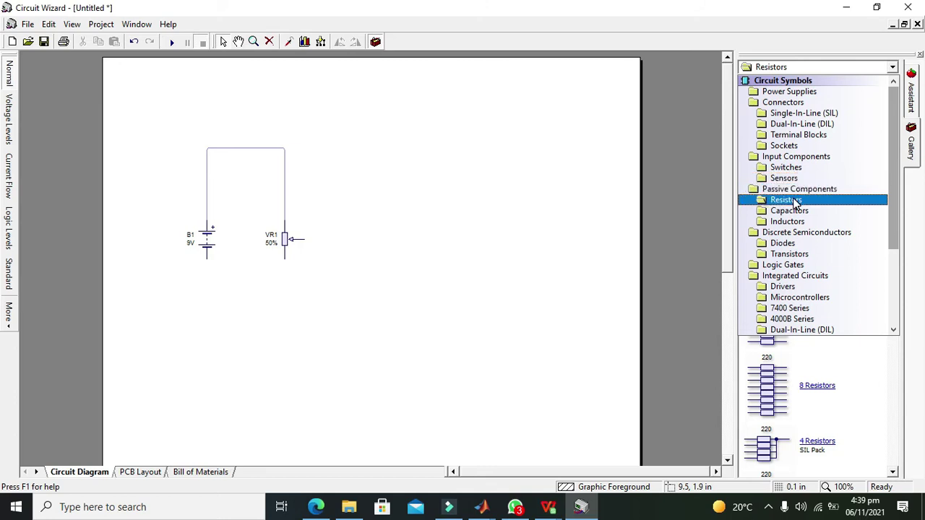
{"action": "left_click_drag", "start_coordinate": [896, 210], "coordinate": [912, 324]}
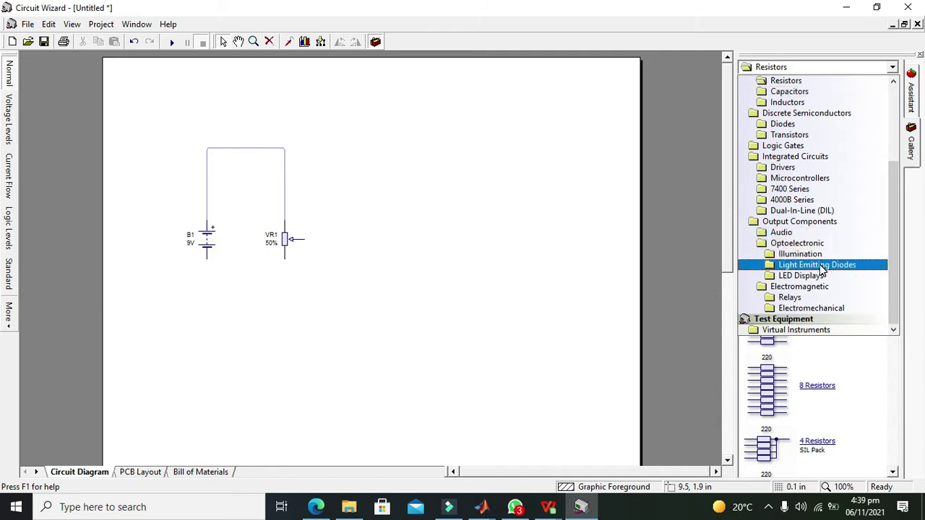
{"action": "left_click", "coordinate": [813, 245]}
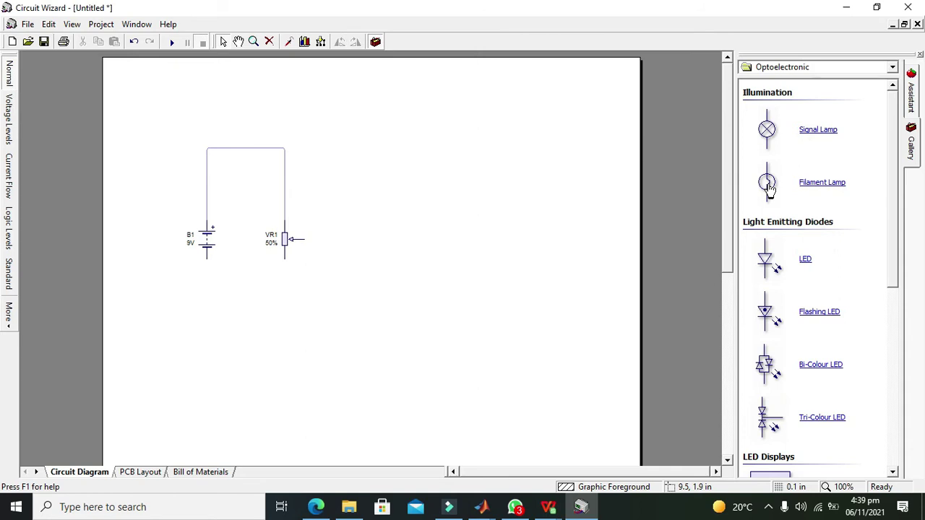
{"action": "mouse_move", "coordinate": [770, 189]}
{"action": "left_mouse_down"}
{"action": "mouse_move", "coordinate": [664, 179]}
{"action": "mouse_move", "coordinate": [265, 285]}
{"action": "mouse_move", "coordinate": [352, 289]}
{"action": "mouse_move", "coordinate": [333, 296]}
{"action": "mouse_move", "coordinate": [310, 240]}
{"action": "mouse_move", "coordinate": [320, 238]}
{"action": "left_mouse_up"}
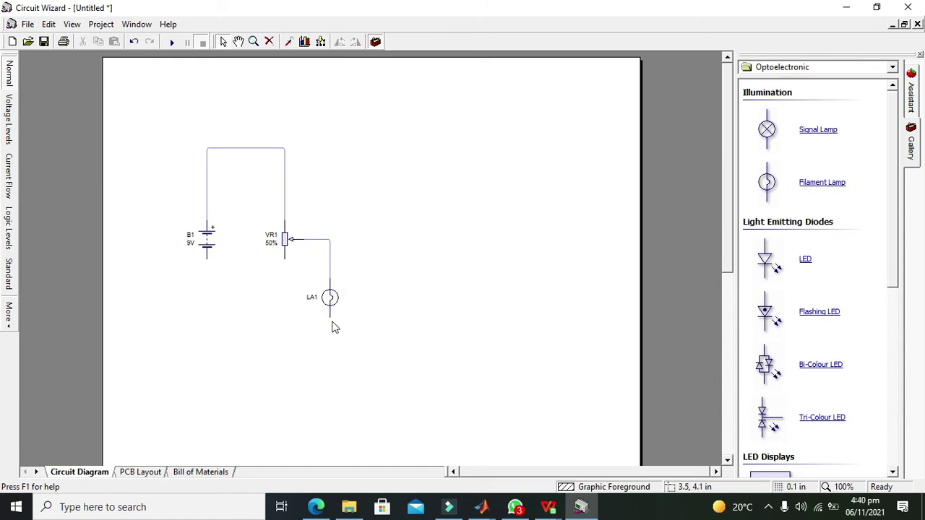
{"action": "mouse_move", "coordinate": [330, 316]}
{"action": "left_mouse_down"}
{"action": "mouse_move", "coordinate": [209, 311]}
{"action": "mouse_move", "coordinate": [206, 250]}
{"action": "left_mouse_up"}
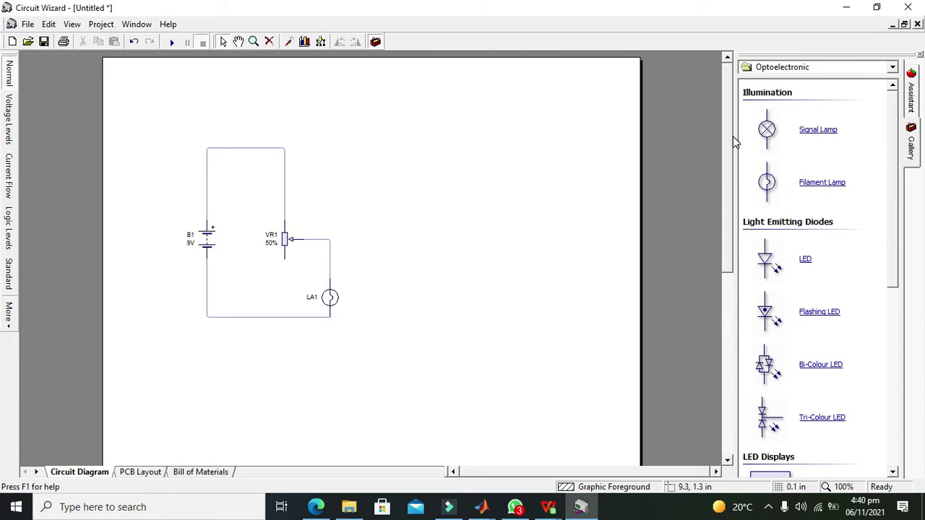
- Place a ground symbol below the circuit and join it to the B1–LA1 return wire
{"action": "left_click", "coordinate": [811, 70]}
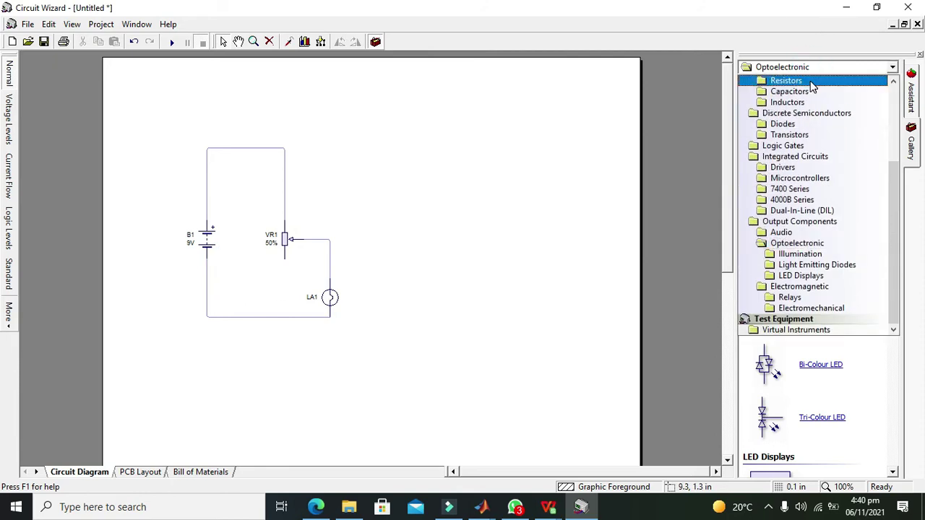
{"action": "scroll", "coordinate": [893, 108], "scroll_direction": "up", "scroll_amount": 4}
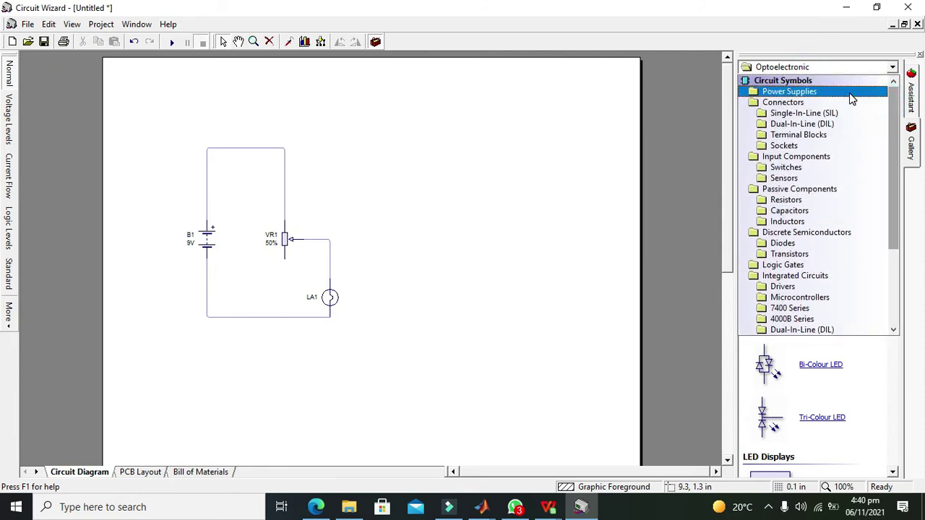
{"action": "left_click", "coordinate": [820, 93]}
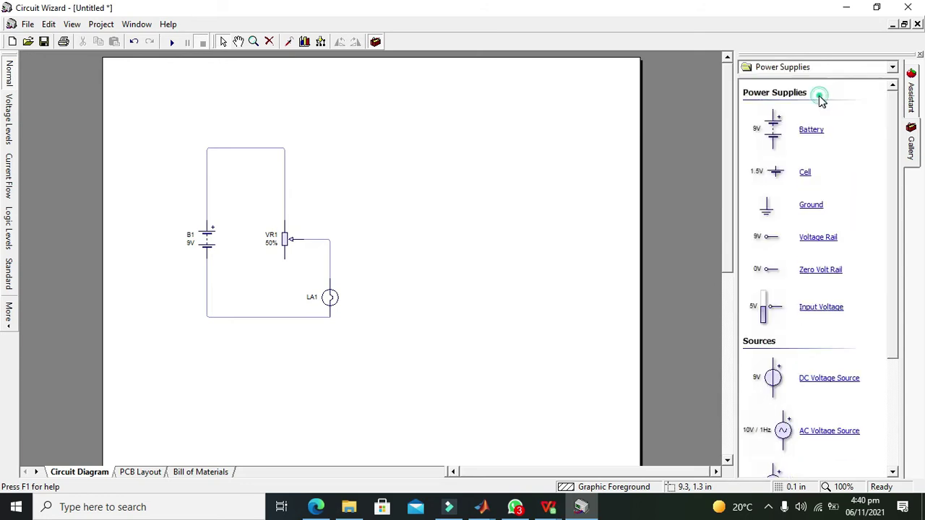
{"action": "left_click_drag", "start_coordinate": [767, 206], "coordinate": [265, 333]}
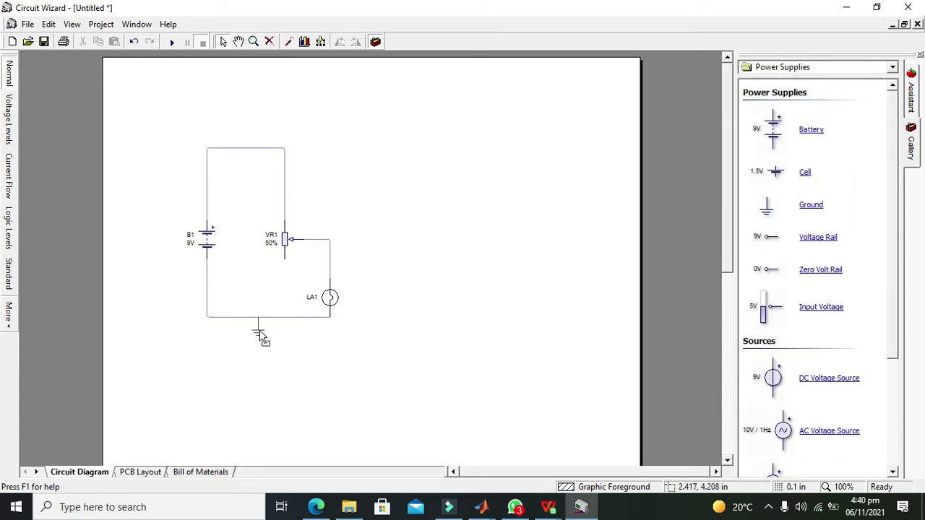
{"action": "left_click", "coordinate": [264, 330]}
{"action": "left_click", "coordinate": [265, 330]}
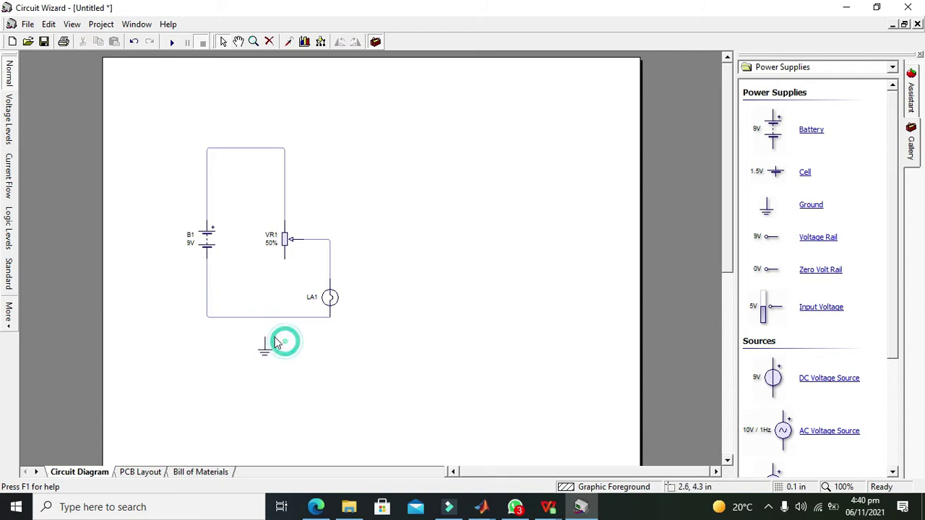
{"action": "left_click_drag", "start_coordinate": [282, 340], "coordinate": [264, 336]}
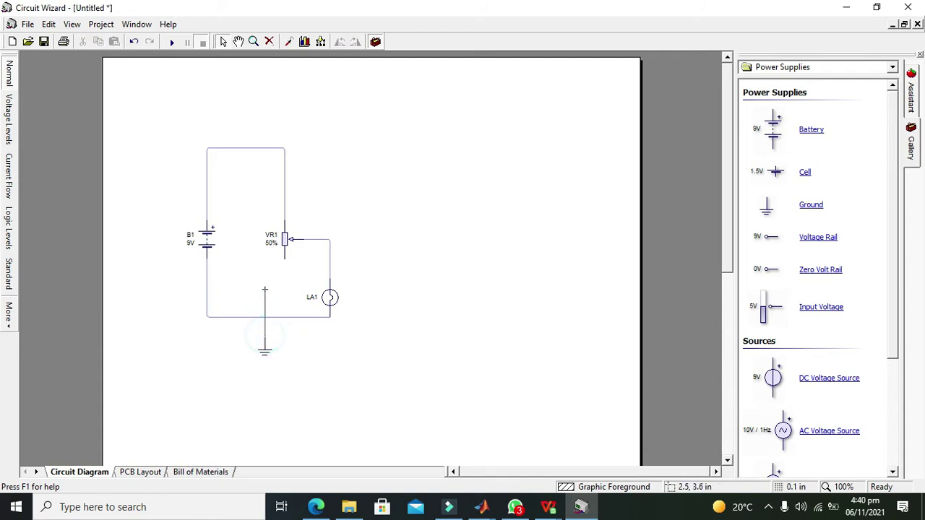
{"action": "left_click", "coordinate": [284, 331]}
- Raise battery B1's voltage to 14V in its properties
{"action": "left_click", "coordinate": [209, 244]}
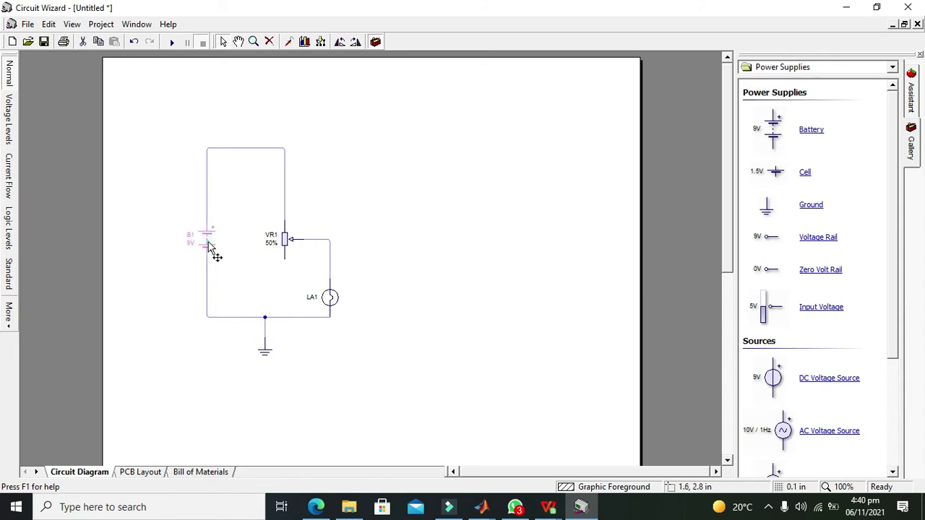
{"action": "double_click", "coordinate": [209, 244]}
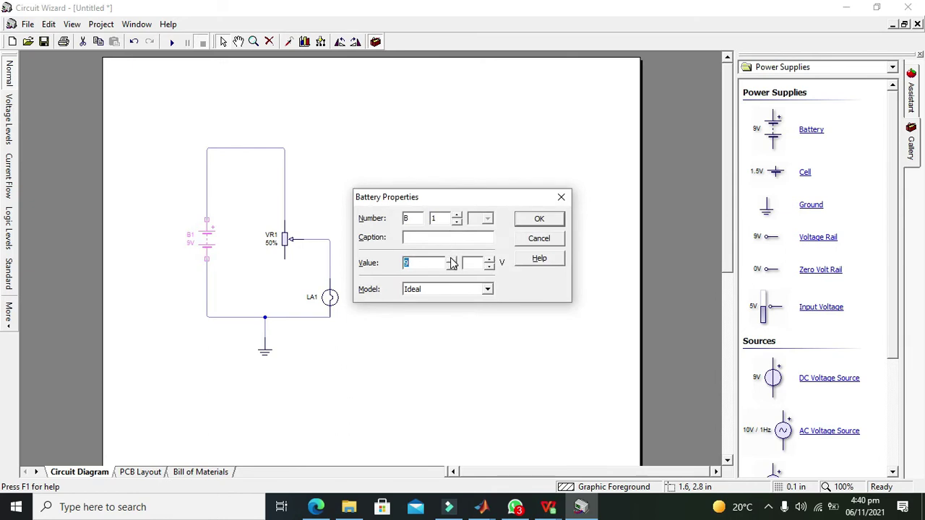
{"action": "left_click", "coordinate": [450, 259]}
{"action": "left_click", "coordinate": [450, 259]}
{"action": "left_click", "coordinate": [450, 259]}
{"action": "left_click", "coordinate": [450, 259]}
{"action": "left_click", "coordinate": [450, 259]}
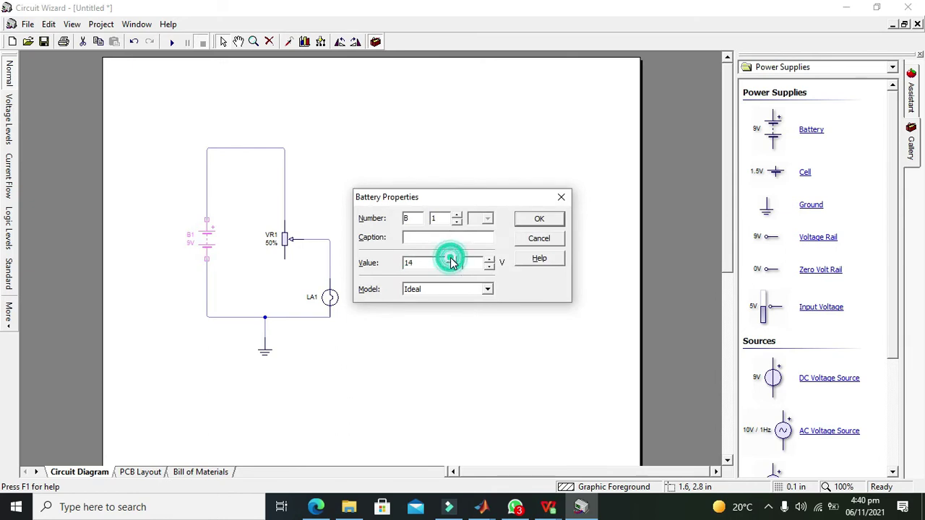
{"action": "left_click", "coordinate": [540, 219]}
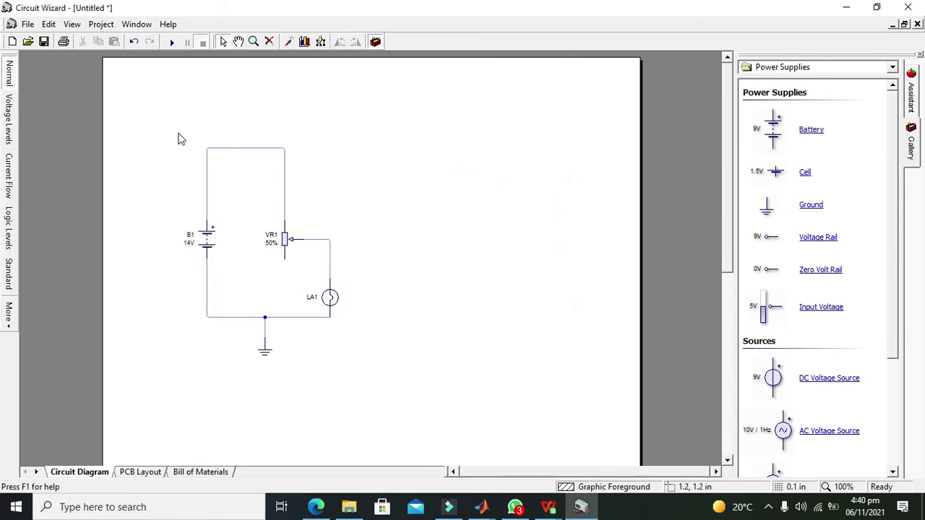
- Move the whole circuit down and to the right on the page
{"action": "left_click_drag", "start_coordinate": [176, 134], "coordinate": [444, 354]}
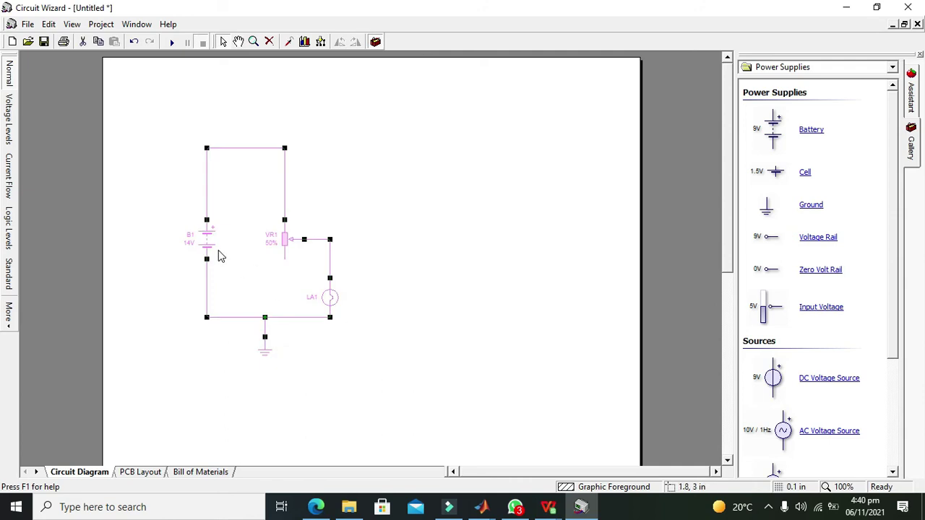
{"action": "left_click_drag", "start_coordinate": [220, 257], "coordinate": [311, 335]}
{"action": "left_click", "coordinate": [482, 298]}
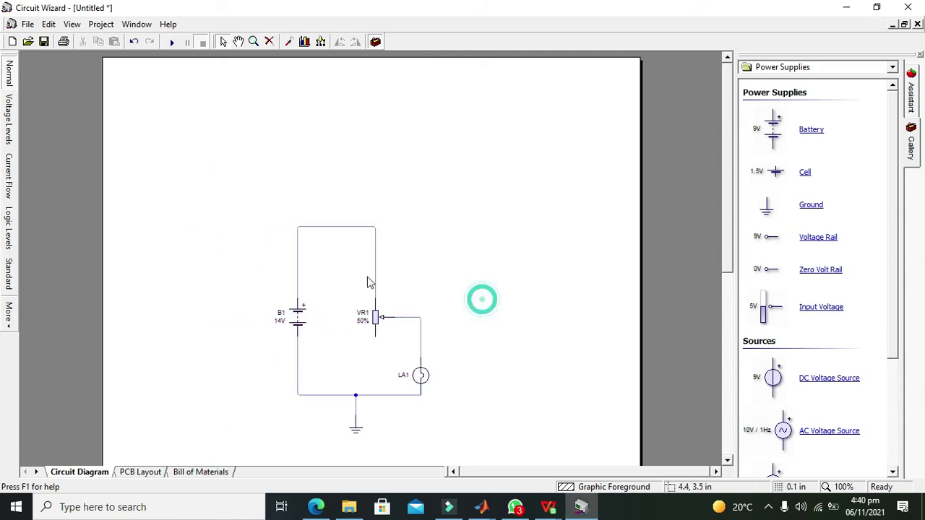
- Start the simulation and raise VR1 with its knob panel's up arrow
{"action": "left_click", "coordinate": [171, 41]}
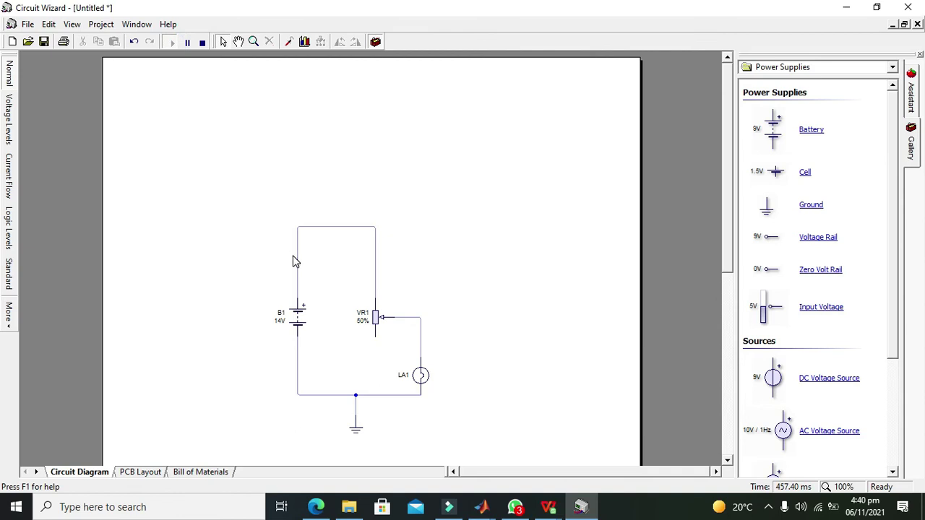
{"action": "left_click", "coordinate": [376, 318]}
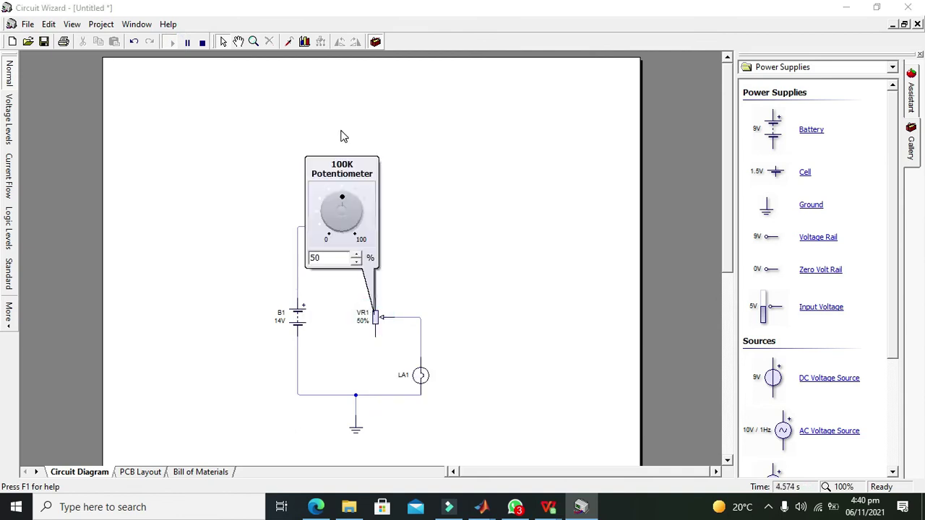
{"action": "mouse_move", "coordinate": [329, 163]}
{"action": "left_mouse_down"}
{"action": "mouse_move", "coordinate": [434, 171]}
{"action": "mouse_move", "coordinate": [406, 154]}
{"action": "mouse_move", "coordinate": [406, 115]}
{"action": "left_mouse_up"}
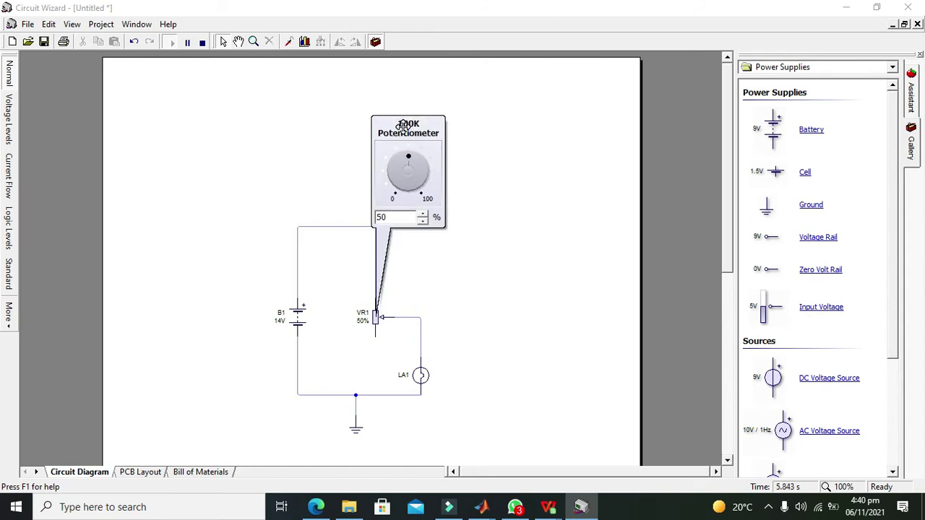
{"action": "left_click", "coordinate": [424, 214]}
{"action": "left_click", "coordinate": [424, 215]}
{"action": "left_click", "coordinate": [424, 215]}
{"action": "left_click", "coordinate": [423, 214]}
{"action": "left_click", "coordinate": [423, 214]}
{"action": "left_click", "coordinate": [423, 215]}
{"action": "left_click", "coordinate": [424, 214]}
{"action": "left_click", "coordinate": [423, 215]}
{"action": "left_click", "coordinate": [423, 214]}
{"action": "left_click", "coordinate": [423, 215]}
{"action": "left_click", "coordinate": [424, 215]}
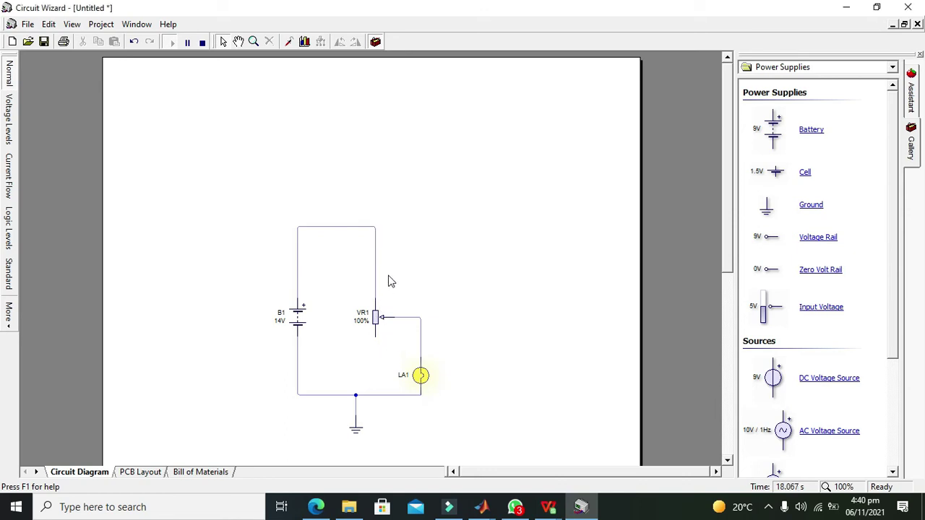
- Nudge VR1 between 90% and 100%, finishing at 100% so LA1 lights
{"action": "left_click", "coordinate": [375, 313]}
{"action": "mouse_move", "coordinate": [377, 318]}
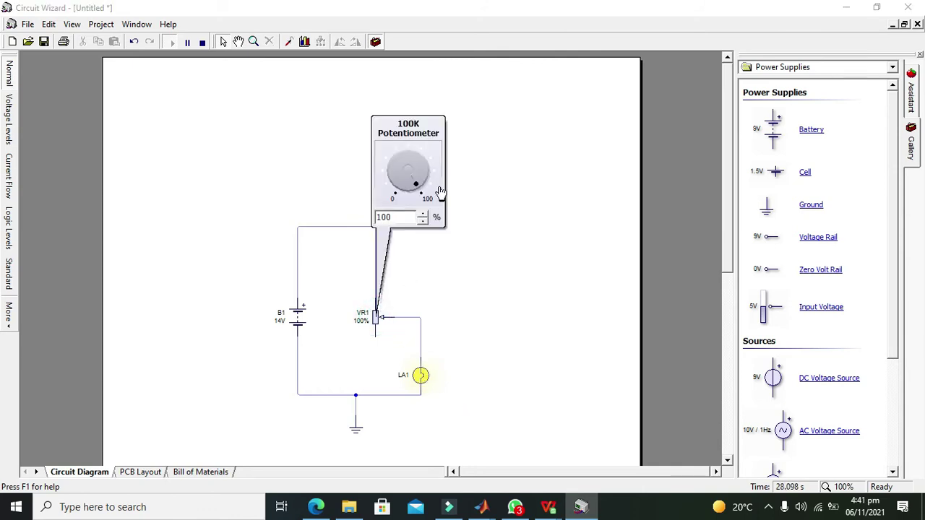
{"action": "left_click", "coordinate": [423, 222]}
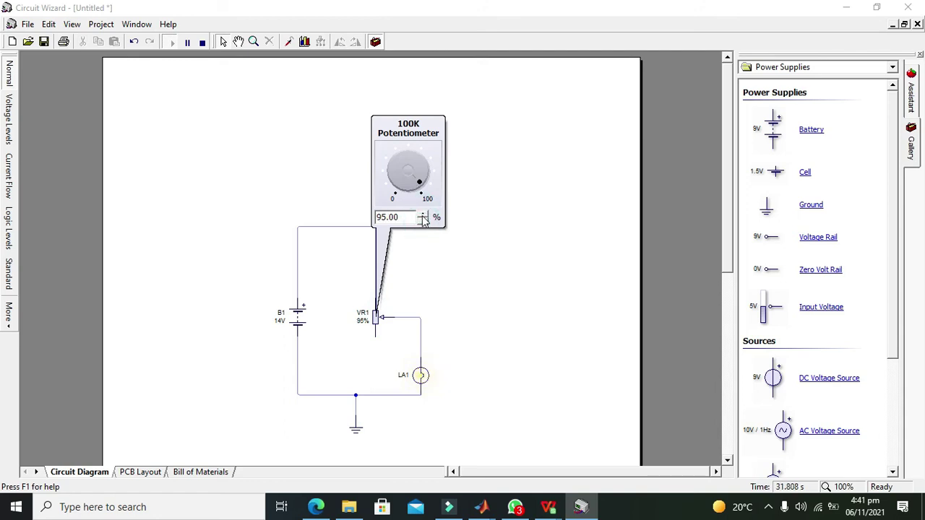
{"action": "left_click", "coordinate": [422, 215]}
{"action": "left_click", "coordinate": [423, 222]}
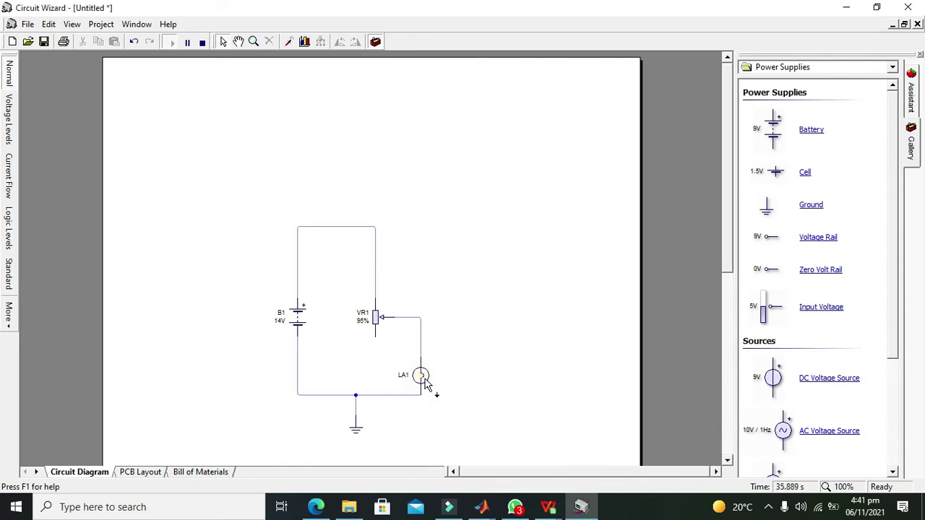
{"action": "left_click", "coordinate": [378, 323]}
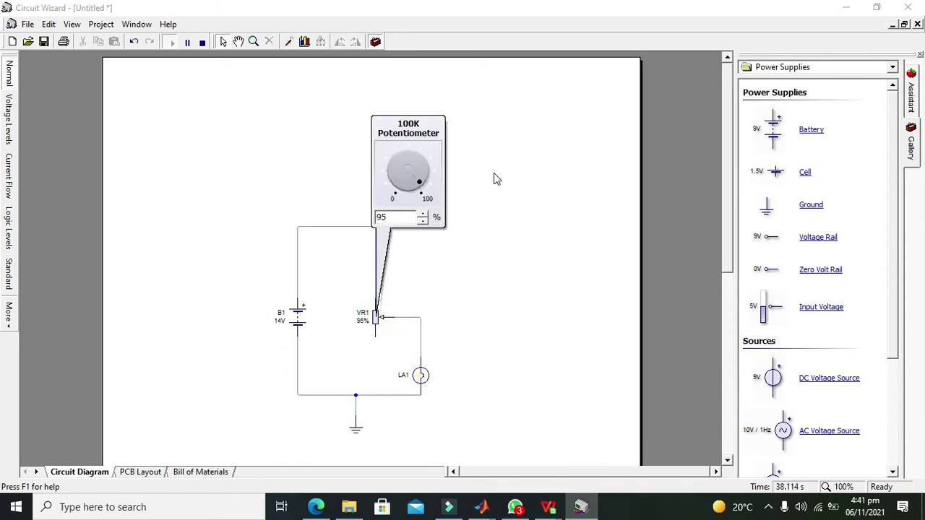
{"action": "left_click", "coordinate": [423, 221]}
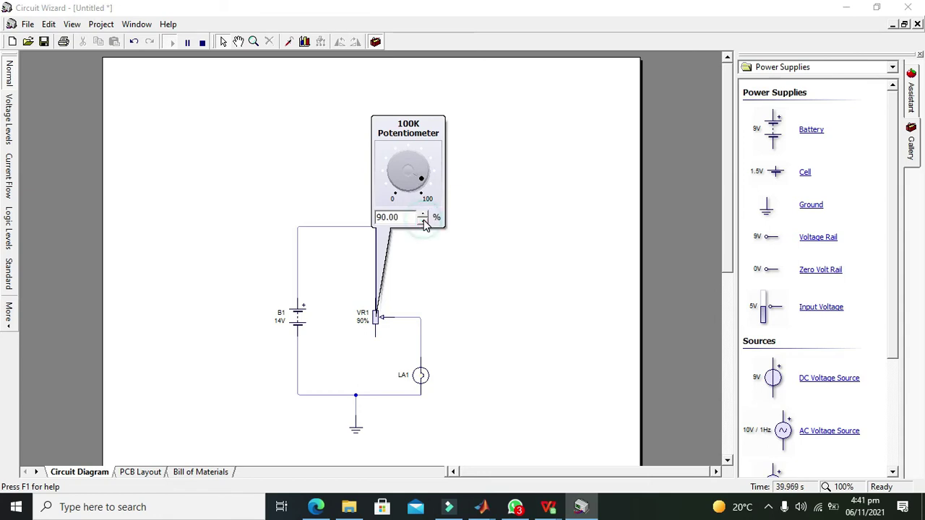
{"action": "left_click", "coordinate": [424, 215]}
{"action": "left_click", "coordinate": [423, 215]}
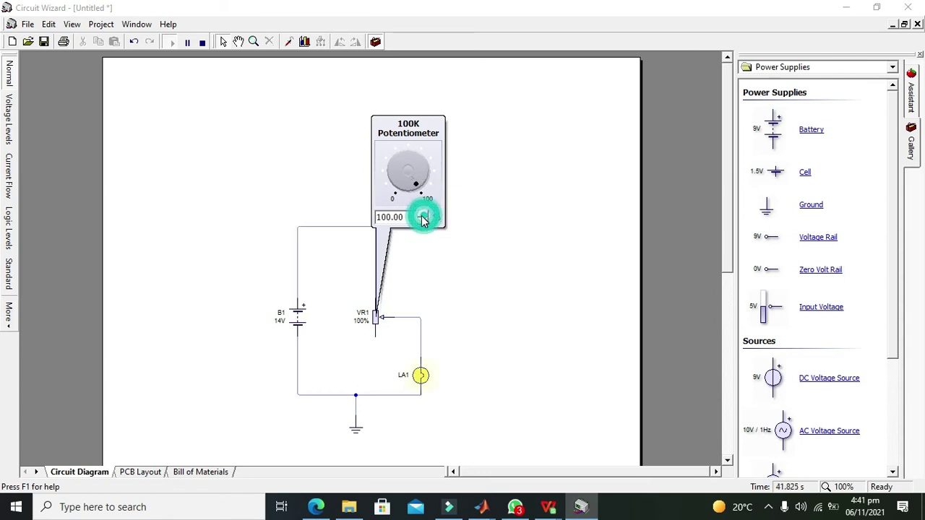
- Check VR1's value in its properties, then stop and restart the simulation
{"action": "double_click", "coordinate": [376, 325]}
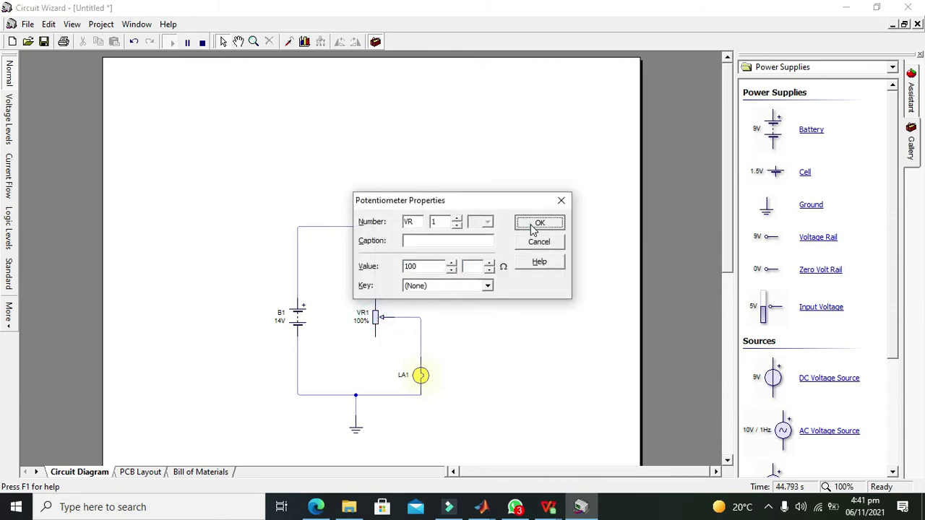
{"action": "left_click", "coordinate": [538, 221]}
{"action": "left_click", "coordinate": [201, 42]}
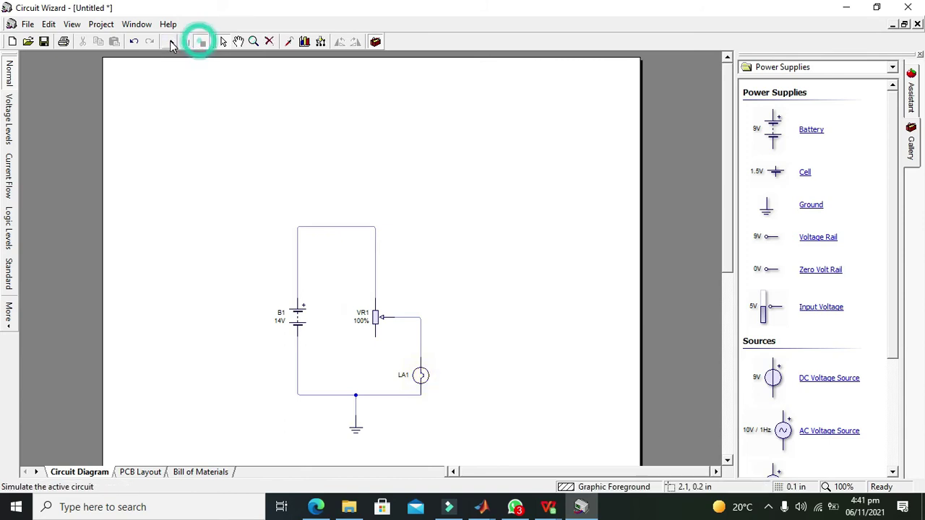
{"action": "left_click", "coordinate": [171, 43]}
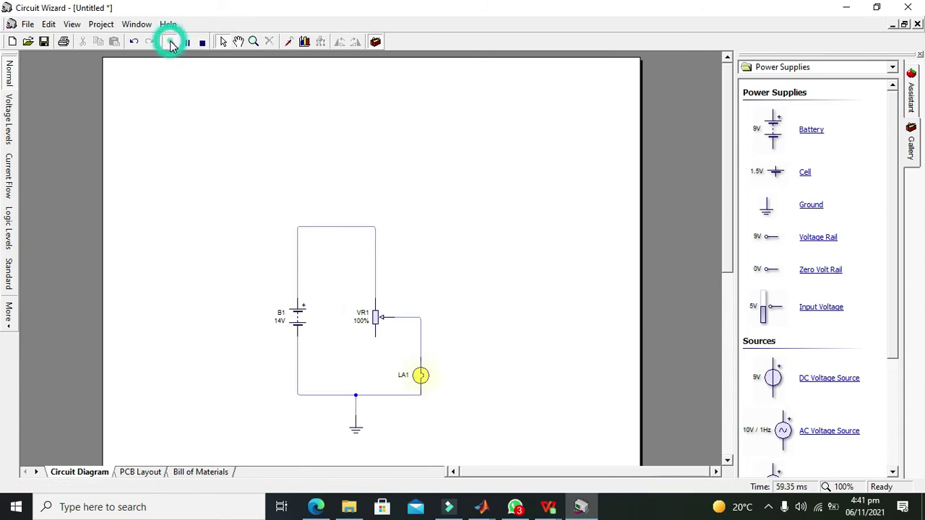
- Lower VR1 from 95% to 70% using the knob's spin arrows
{"action": "left_click", "coordinate": [376, 317]}
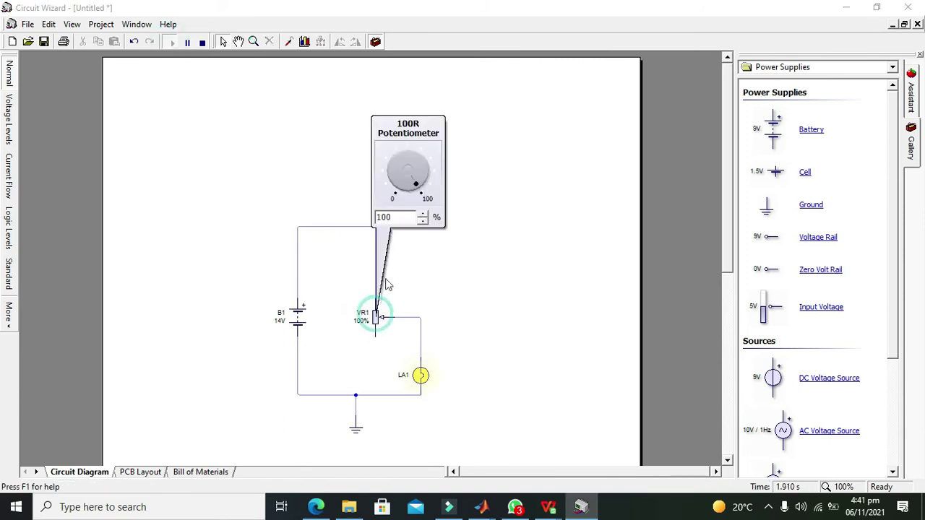
{"action": "left_click", "coordinate": [423, 222]}
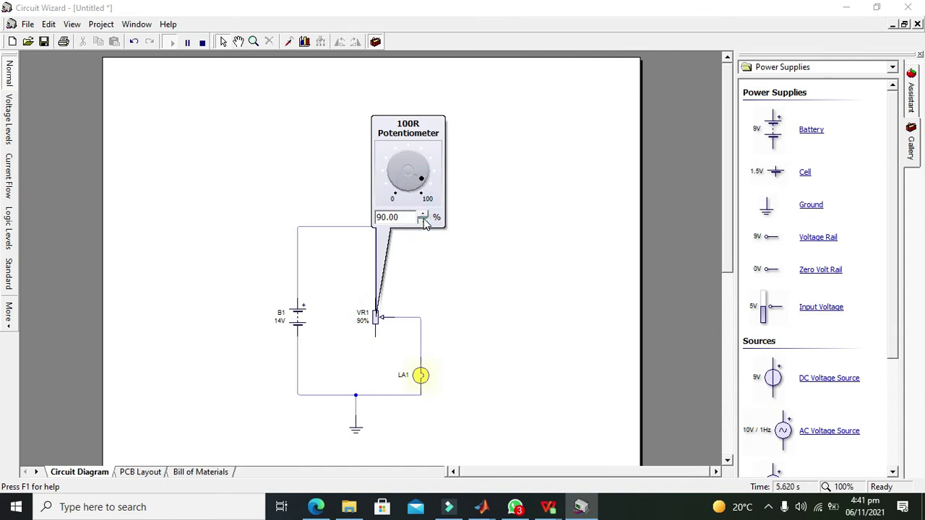
{"action": "left_click", "coordinate": [422, 222]}
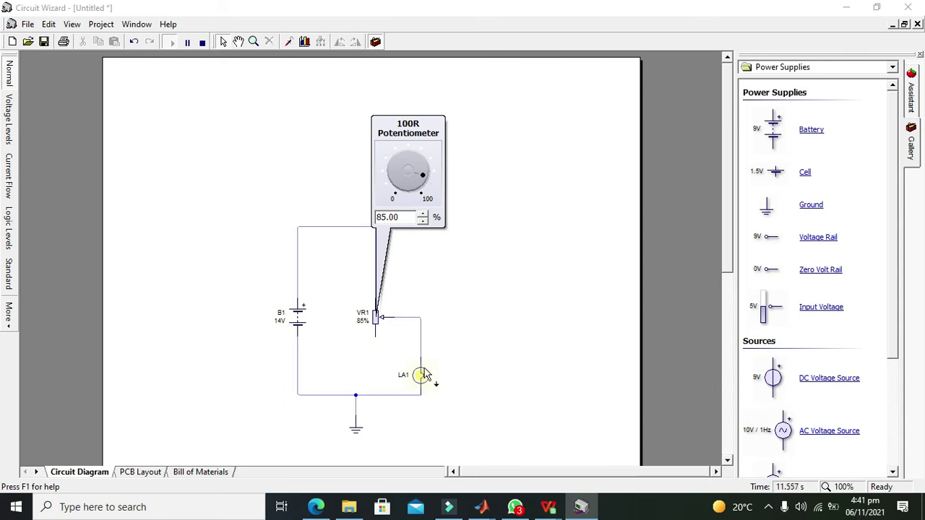
{"action": "left_click", "coordinate": [380, 324]}
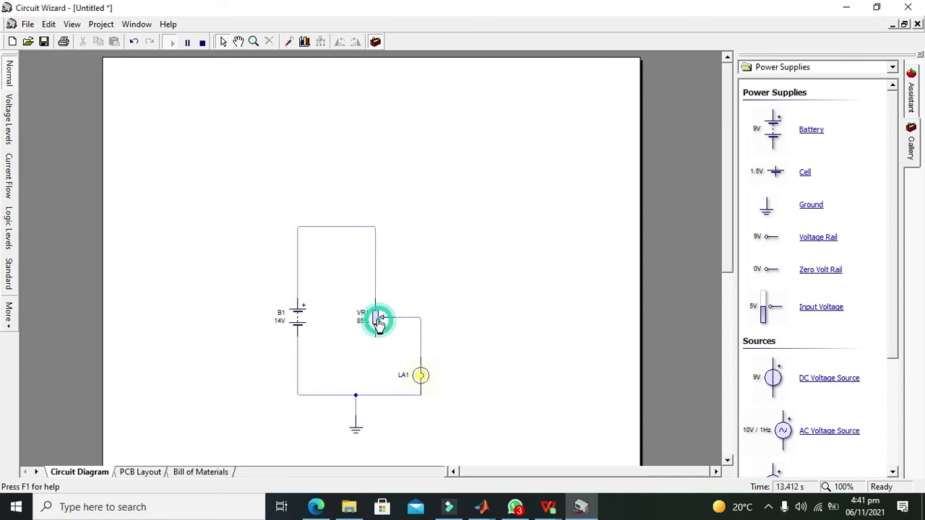
{"action": "left_click", "coordinate": [425, 212]}
{"action": "left_click", "coordinate": [425, 214]}
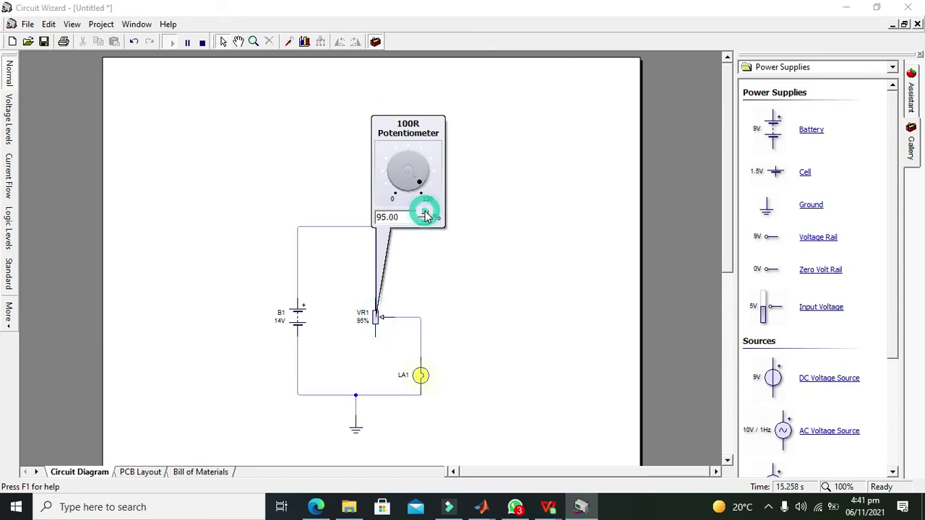
{"action": "double_click", "coordinate": [424, 222]}
{"action": "left_click", "coordinate": [425, 222]}
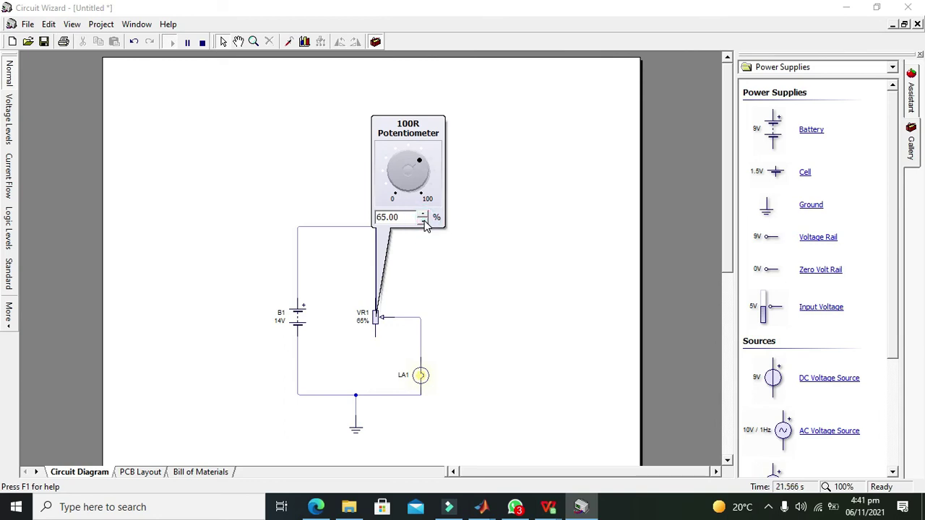
- Step VR1 the rest of the way down to 0%, leaving LA1 dark
{"action": "left_click", "coordinate": [424, 222]}
{"action": "left_click", "coordinate": [425, 221]}
{"action": "left_click", "coordinate": [425, 222]}
{"action": "left_click", "coordinate": [424, 222]}
{"action": "left_click", "coordinate": [423, 221]}
{"action": "left_click", "coordinate": [423, 221]}
{"action": "left_click", "coordinate": [422, 221]}
{"action": "left_click", "coordinate": [828, 67]}
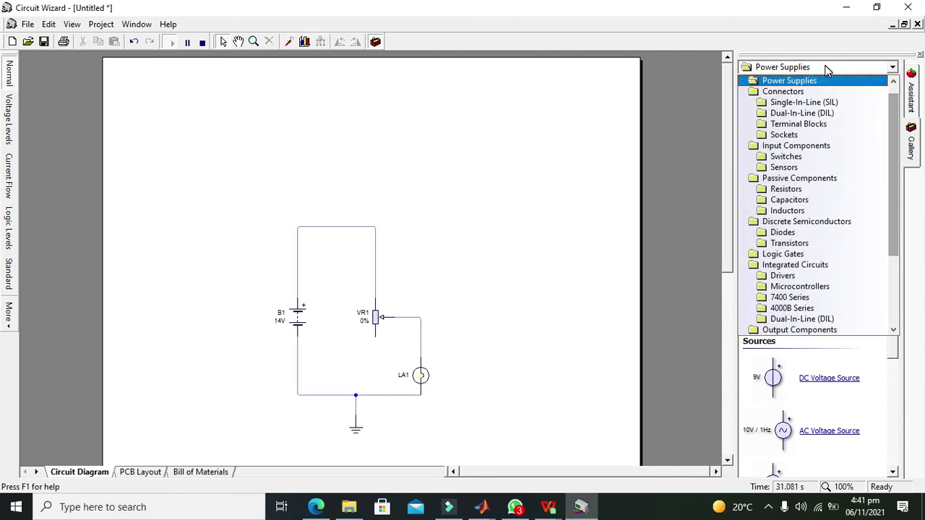
- Place an ammeter from the Virtual Instruments gallery to the right of lamp LA1
{"action": "scroll", "coordinate": [827, 112], "scroll_direction": "up", "scroll_amount": 1}
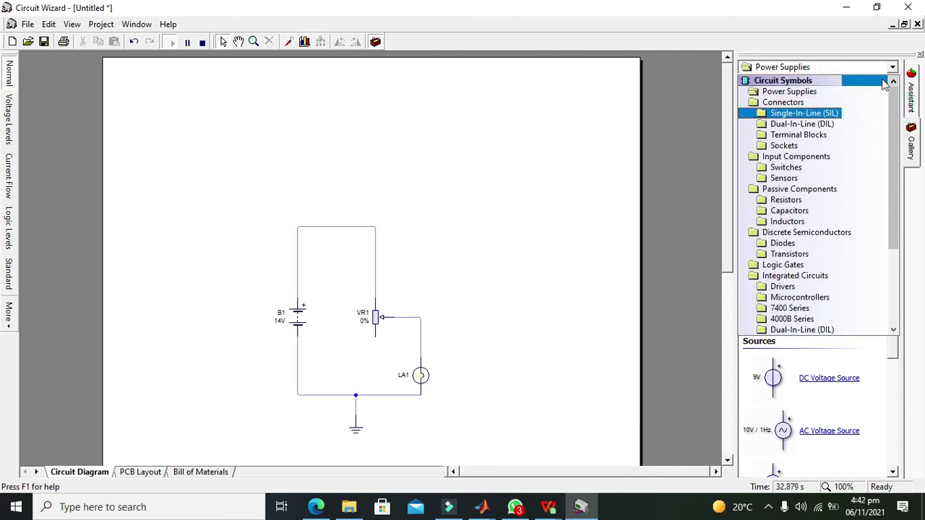
{"action": "left_click", "coordinate": [822, 91]}
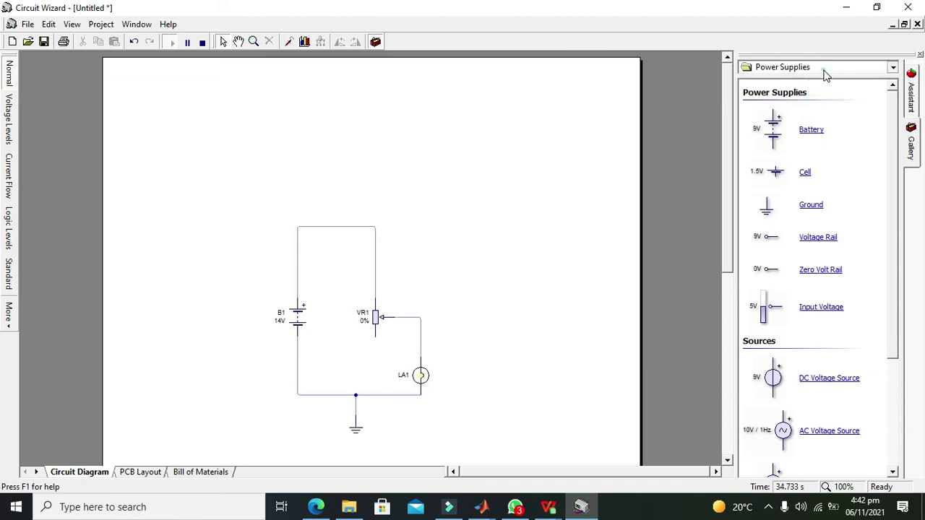
{"action": "left_click", "coordinate": [823, 67]}
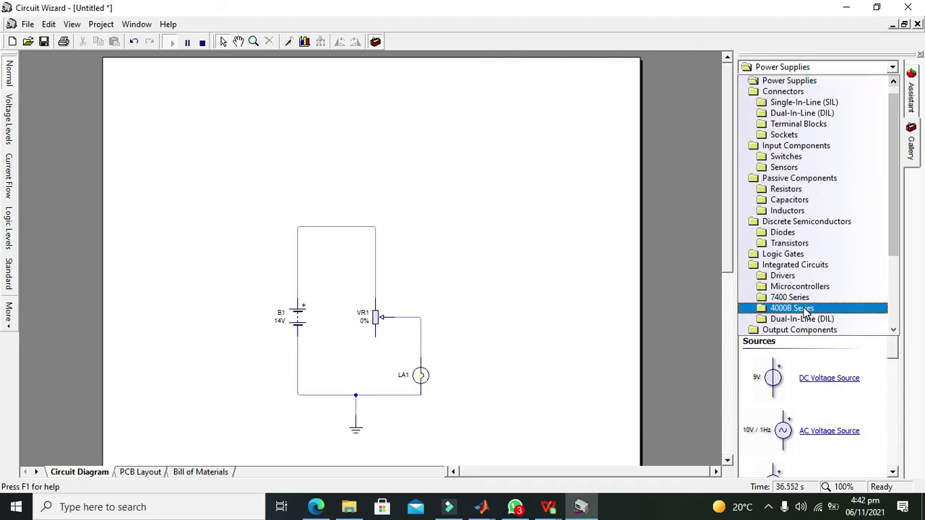
{"action": "left_click", "coordinate": [894, 318]}
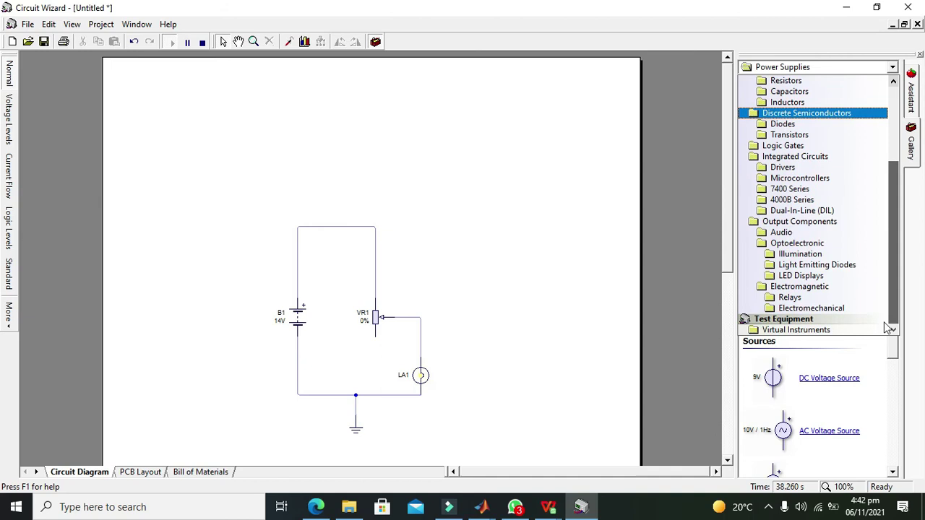
{"action": "left_click", "coordinate": [843, 330]}
{"action": "left_click_drag", "start_coordinate": [815, 128], "coordinate": [460, 332]}
- Wire the ammeter in series between VR1's wiper and lamp LA1
{"action": "left_click", "coordinate": [424, 339]}
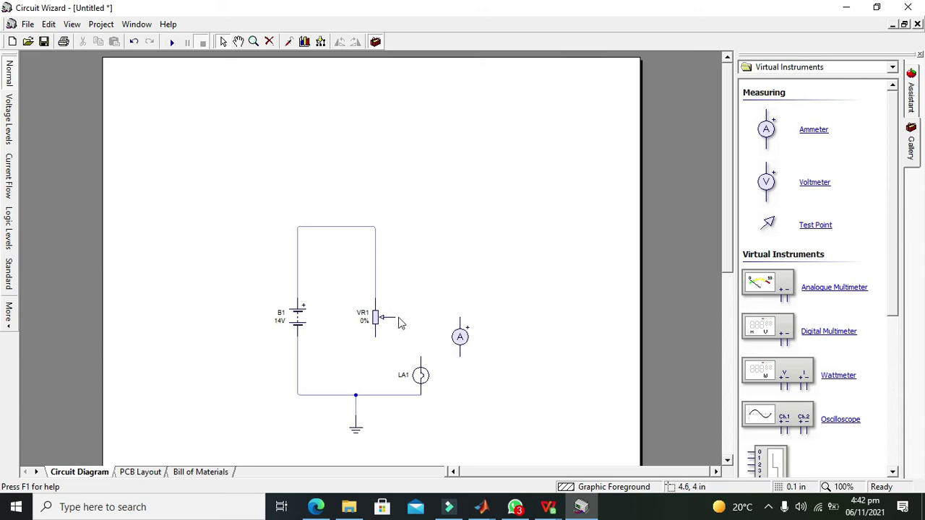
{"action": "mouse_move", "coordinate": [391, 316]}
{"action": "left_mouse_down"}
{"action": "mouse_move", "coordinate": [463, 325]}
{"action": "mouse_move", "coordinate": [460, 354]}
{"action": "mouse_move", "coordinate": [420, 357]}
{"action": "left_mouse_up"}
{"action": "left_click_drag", "start_coordinate": [460, 318], "coordinate": [393, 318]}
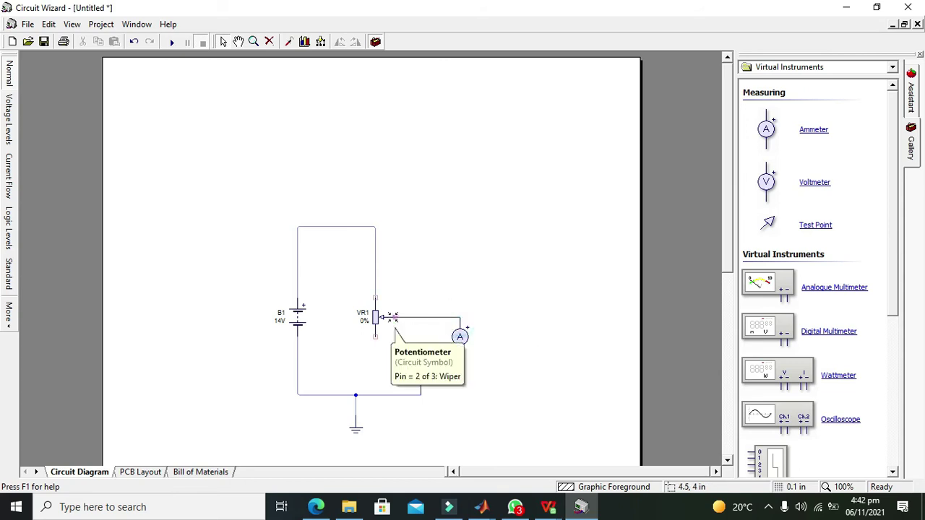
{"action": "left_click", "coordinate": [433, 285]}
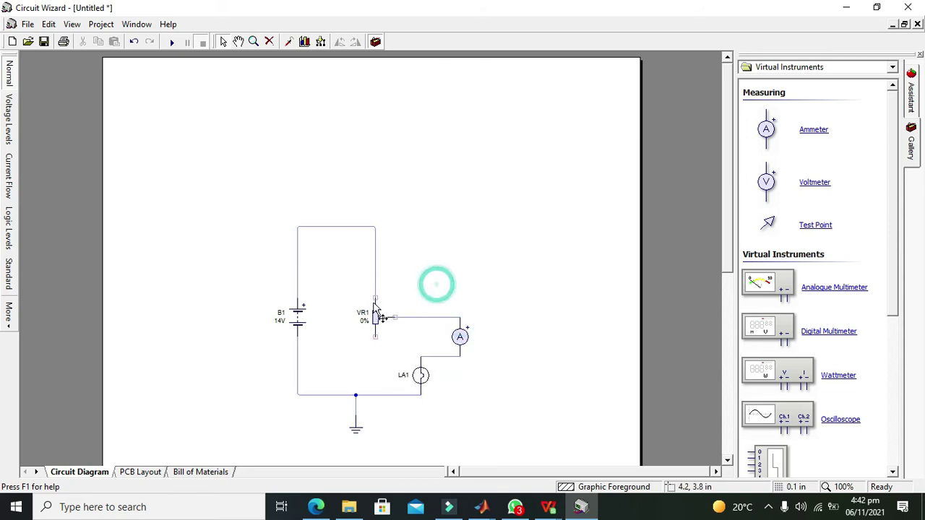
{"action": "left_click", "coordinate": [426, 380]}
{"action": "mouse_move", "coordinate": [430, 388]}
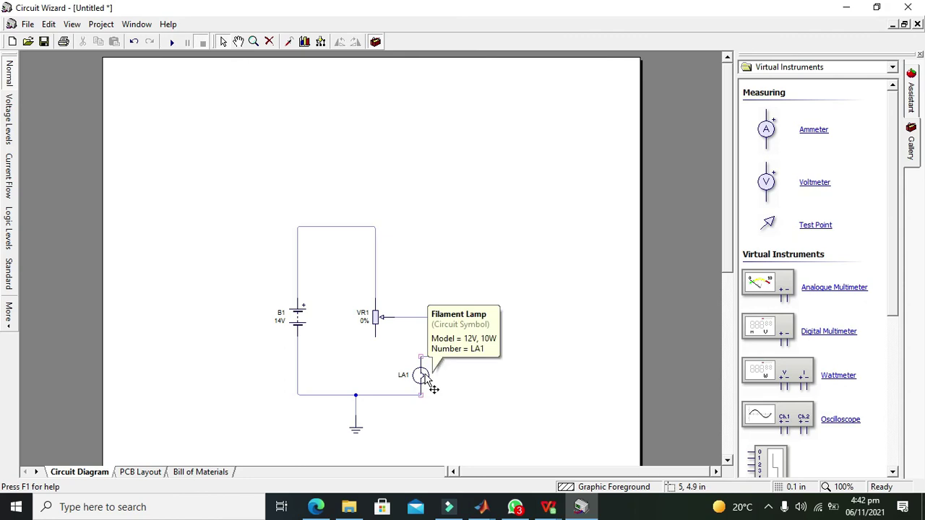
{"action": "left_click", "coordinate": [465, 393]}
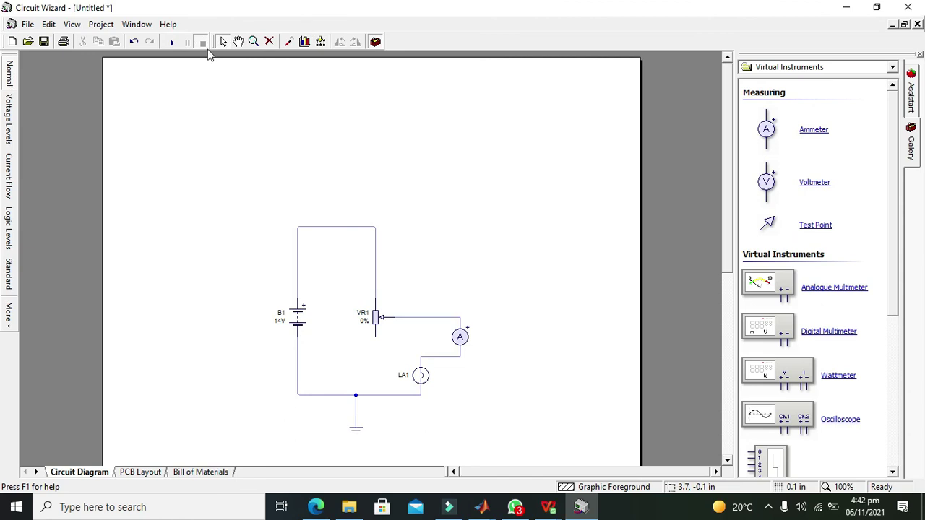
- Run the simulation and raise VR1 from 0% to 40%
{"action": "left_click", "coordinate": [172, 42]}
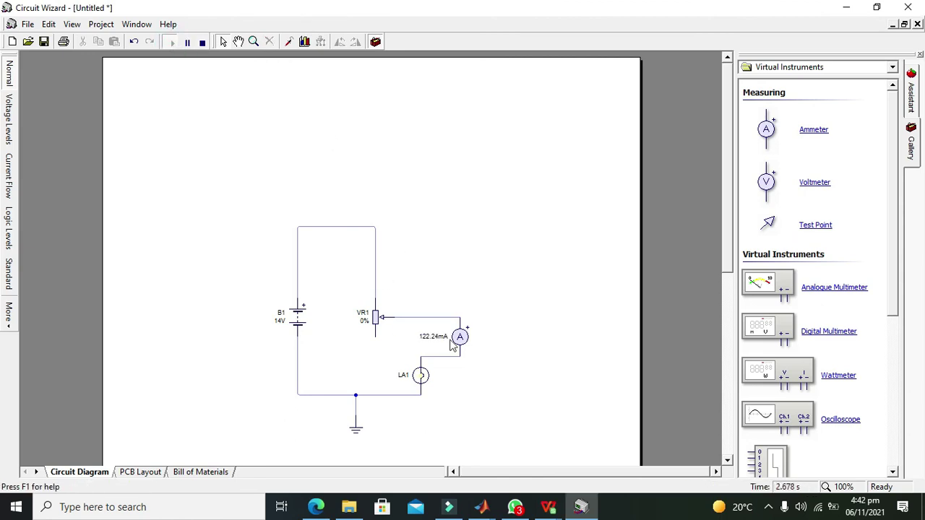
{"action": "left_click", "coordinate": [375, 315]}
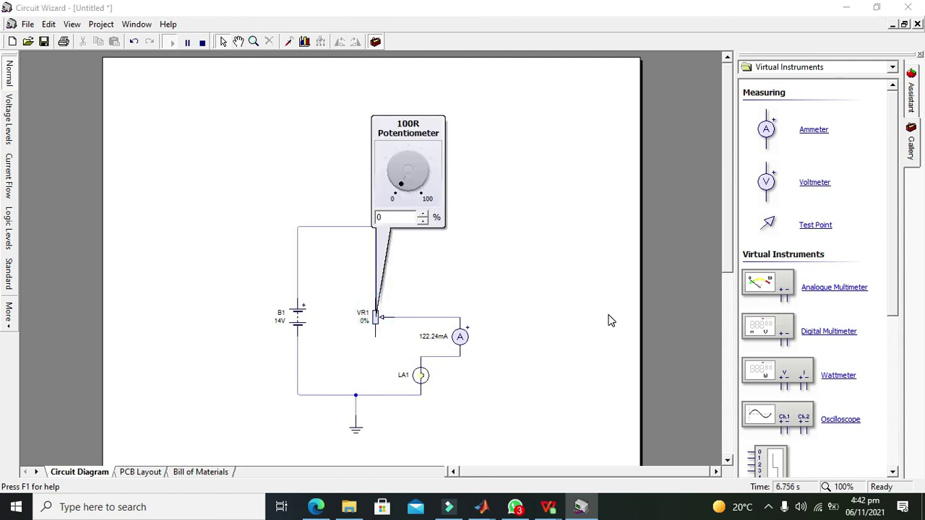
{"action": "left_click", "coordinate": [376, 321]}
{"action": "left_click", "coordinate": [424, 215]}
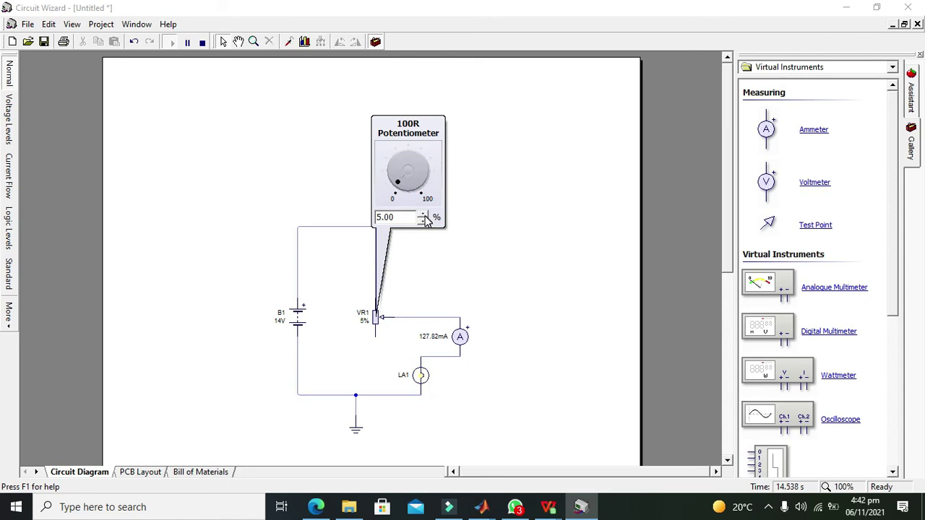
{"action": "left_click", "coordinate": [425, 215]}
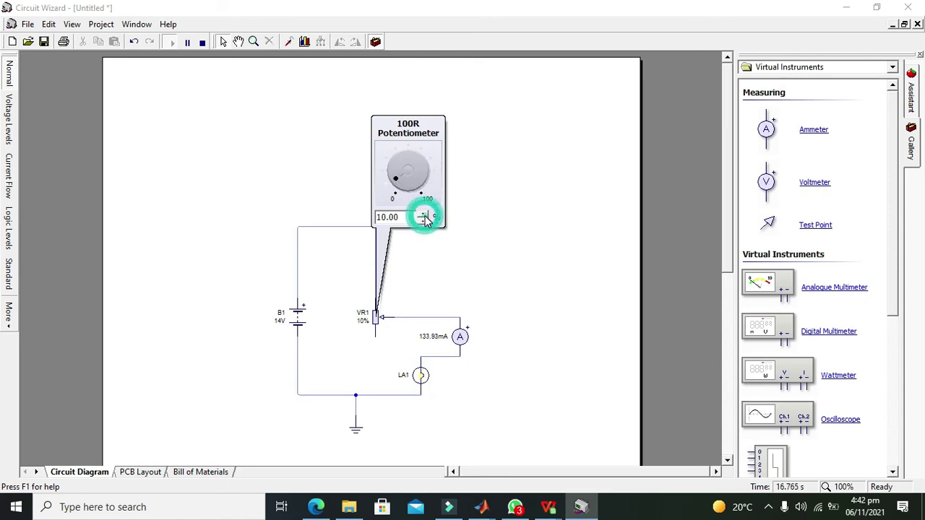
{"action": "left_click", "coordinate": [424, 216]}
{"action": "left_click", "coordinate": [425, 216]}
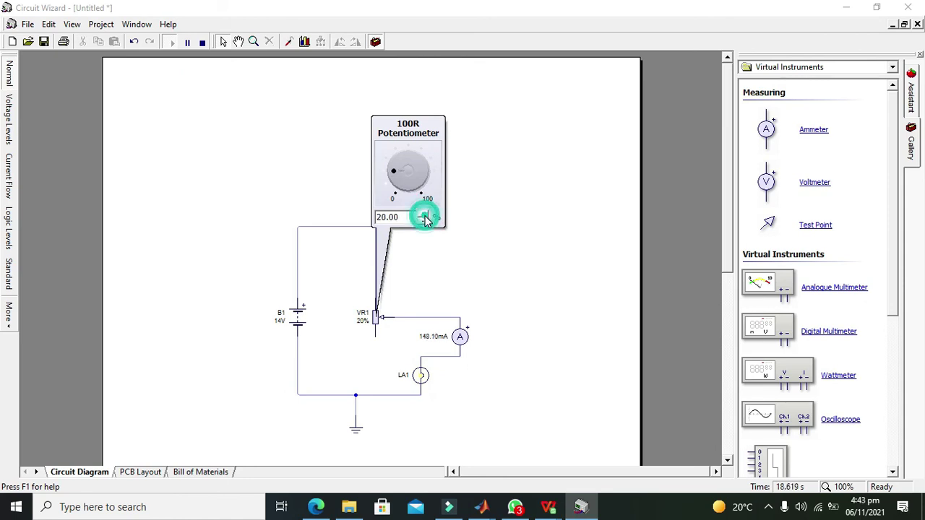
{"action": "left_click", "coordinate": [425, 216]}
{"action": "left_click", "coordinate": [425, 216]}
{"action": "left_click", "coordinate": [425, 215]}
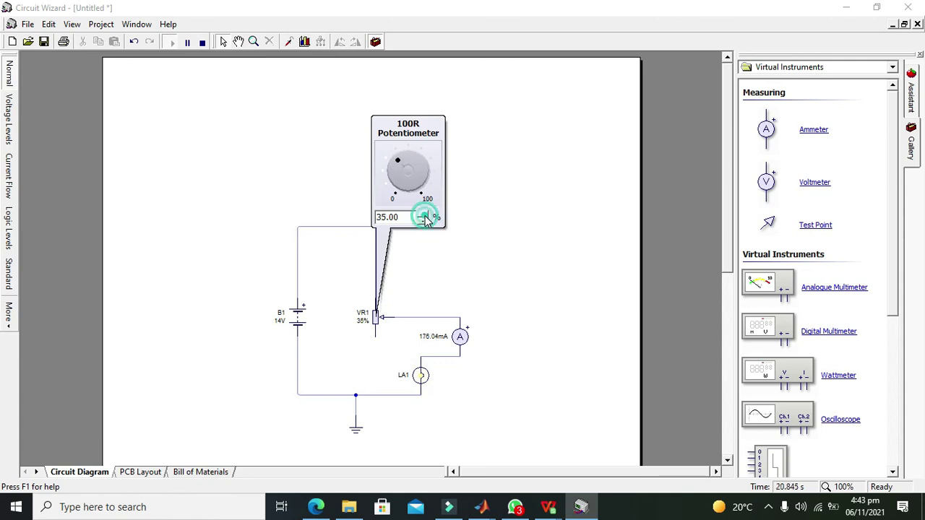
{"action": "left_click", "coordinate": [425, 215]}
{"action": "left_click", "coordinate": [425, 215]}
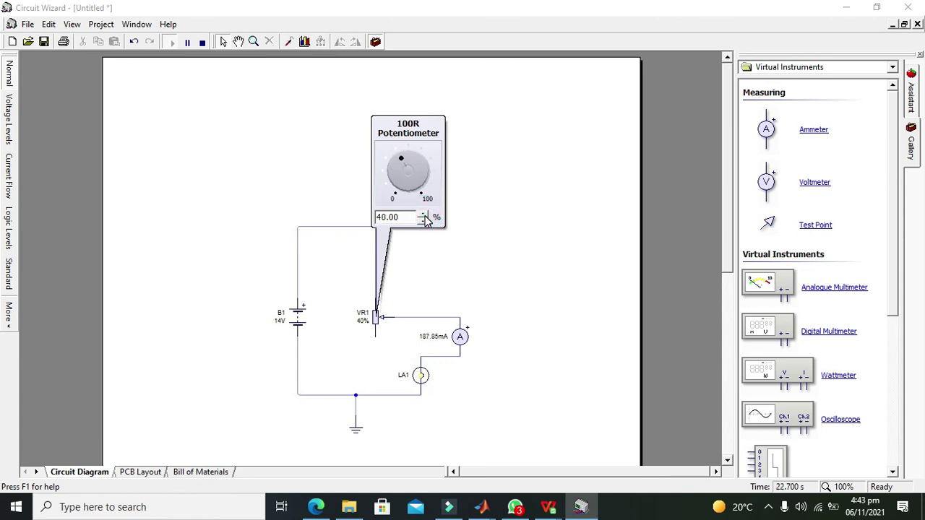
- Keep raising VR1 to 100%, bringing the ammeter to 901.51mA with LA1 glowing
{"action": "left_click", "coordinate": [424, 215]}
{"action": "left_click", "coordinate": [425, 215]}
{"action": "left_click", "coordinate": [425, 216]}
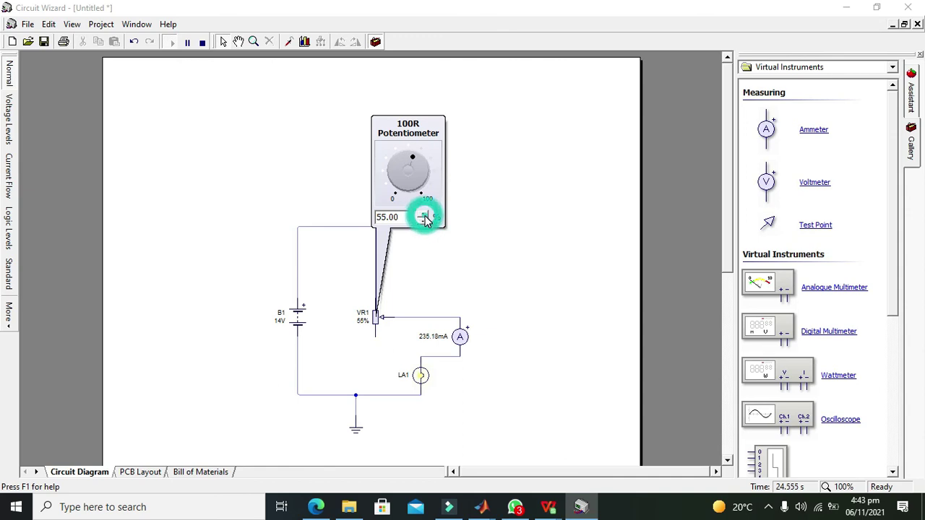
{"action": "left_click", "coordinate": [425, 215]}
{"action": "left_click", "coordinate": [424, 215]}
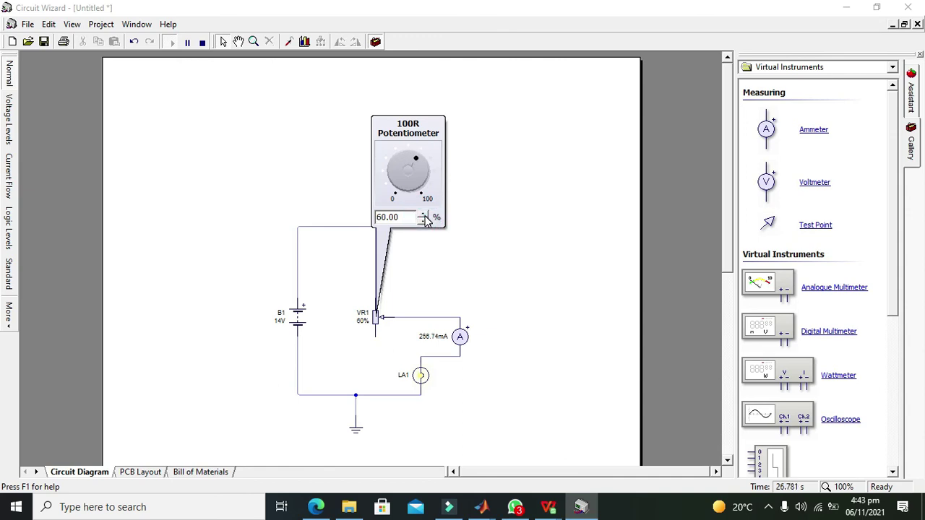
{"action": "left_click", "coordinate": [425, 216]}
{"action": "left_click", "coordinate": [424, 215]}
{"action": "left_click", "coordinate": [425, 216]}
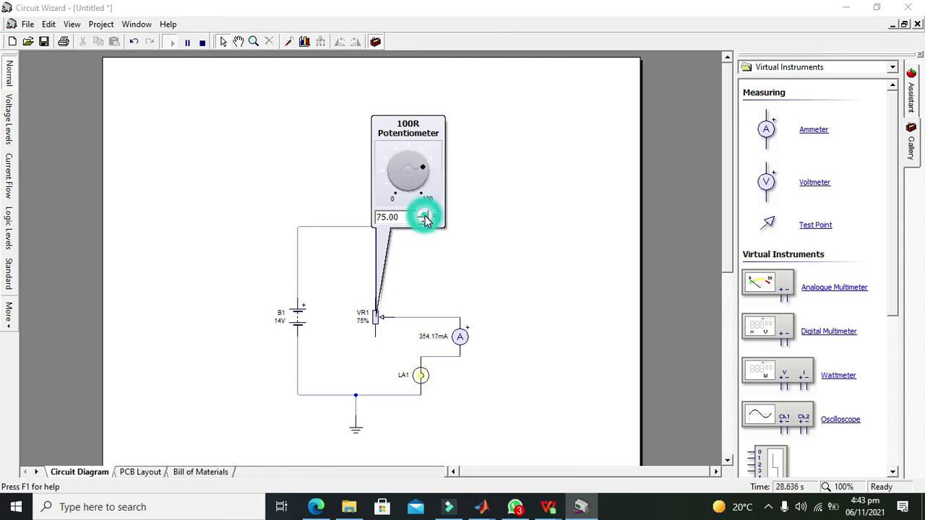
{"action": "left_click", "coordinate": [425, 215]}
{"action": "left_click", "coordinate": [425, 215]}
{"action": "left_click", "coordinate": [424, 215]}
{"action": "left_click", "coordinate": [425, 215]}
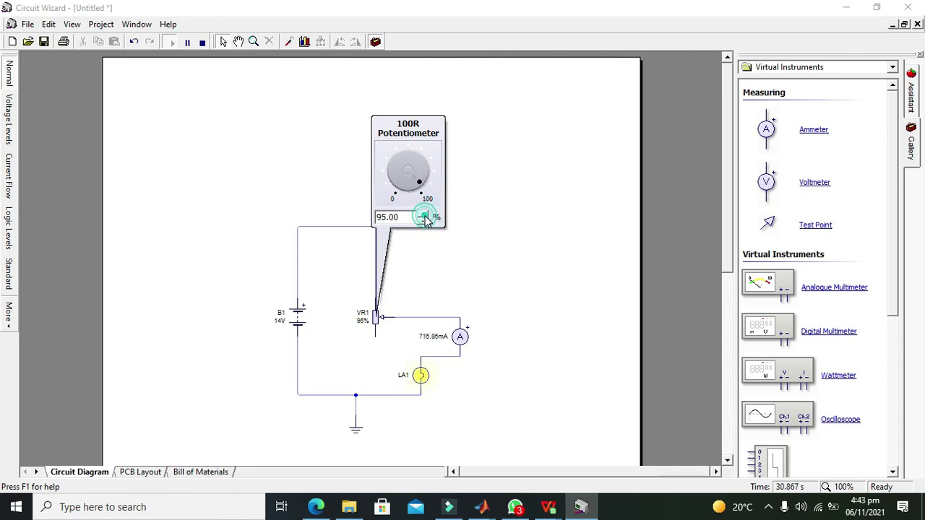
{"action": "left_click", "coordinate": [425, 215]}
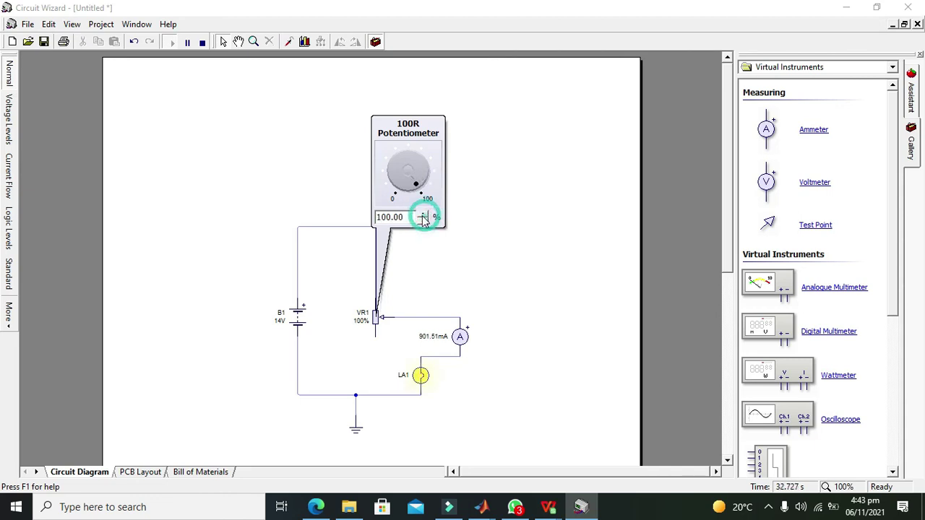
- Dismiss VR1's adjustment panel with the lamp lit at 901.51mA, then reveal the hidden tray icons
{"action": "left_click_drag", "start_coordinate": [418, 118], "coordinate": [465, 147]}
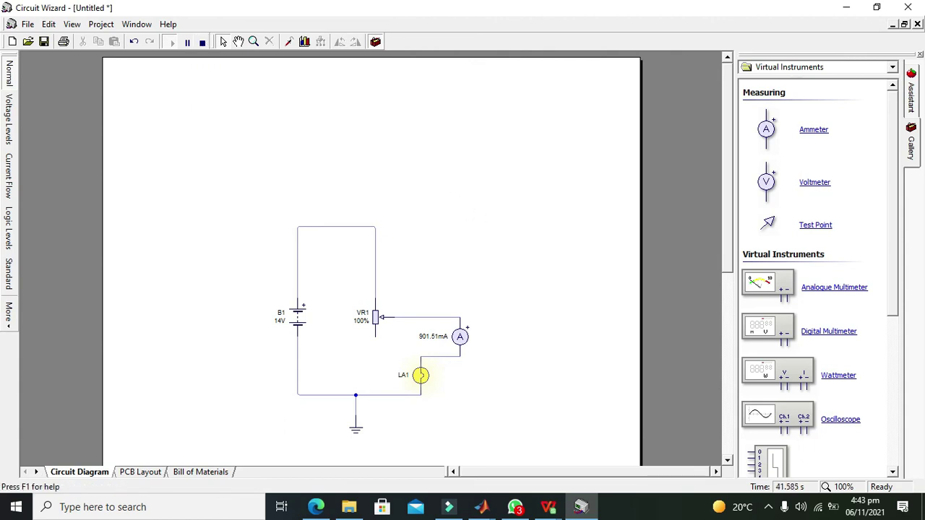
{"action": "left_click", "coordinate": [768, 506]}
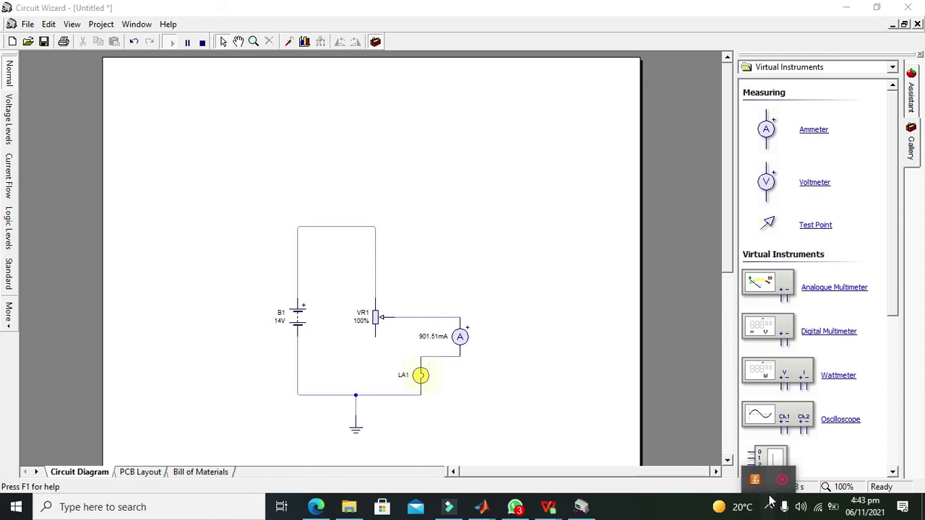